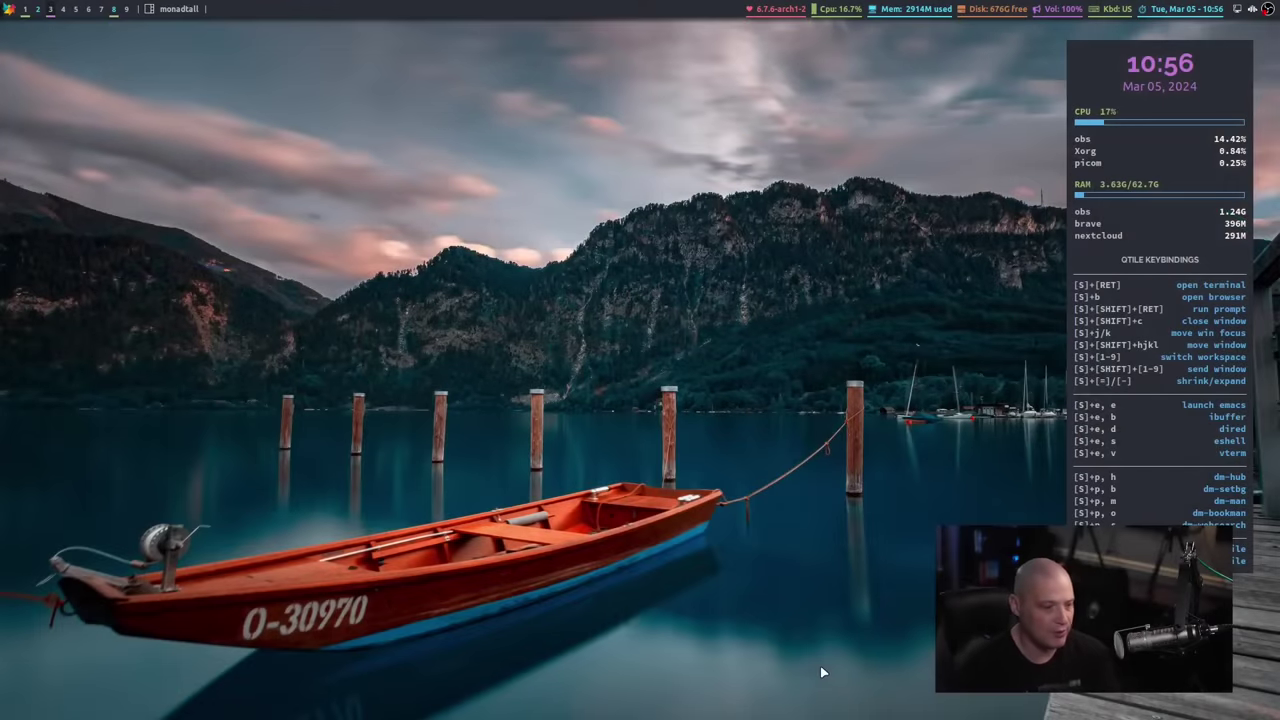
# Launch PCManFM to look inside the nc folder, then close it and go to workspace 4
pyautogui.press('super+shift+Return')
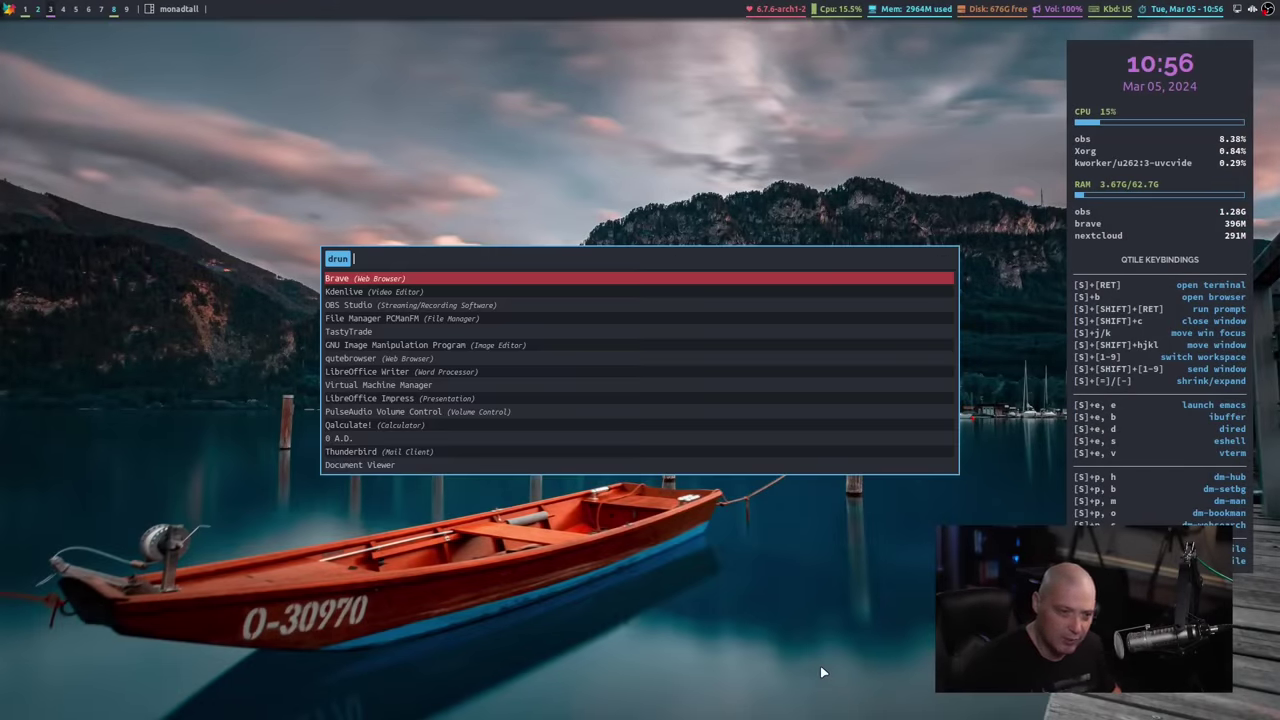
pyautogui.write('pcma')
pyautogui.press('Return')
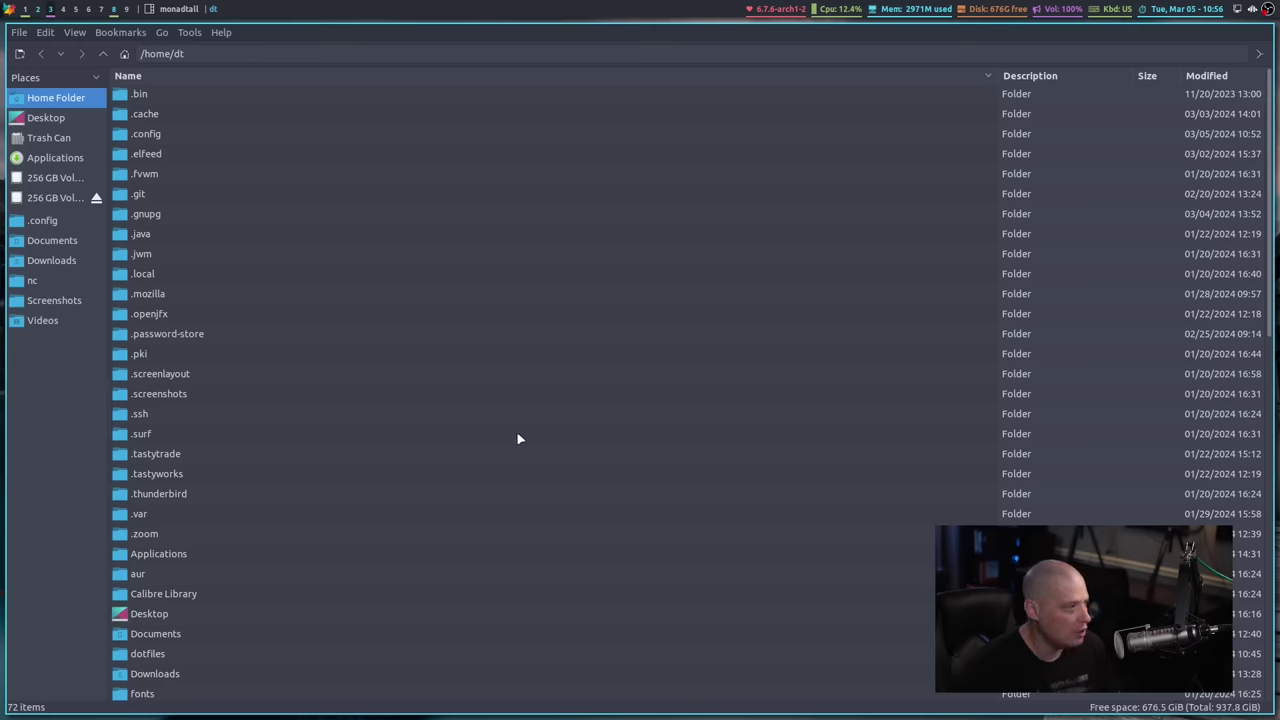
pyautogui.click(34, 281)
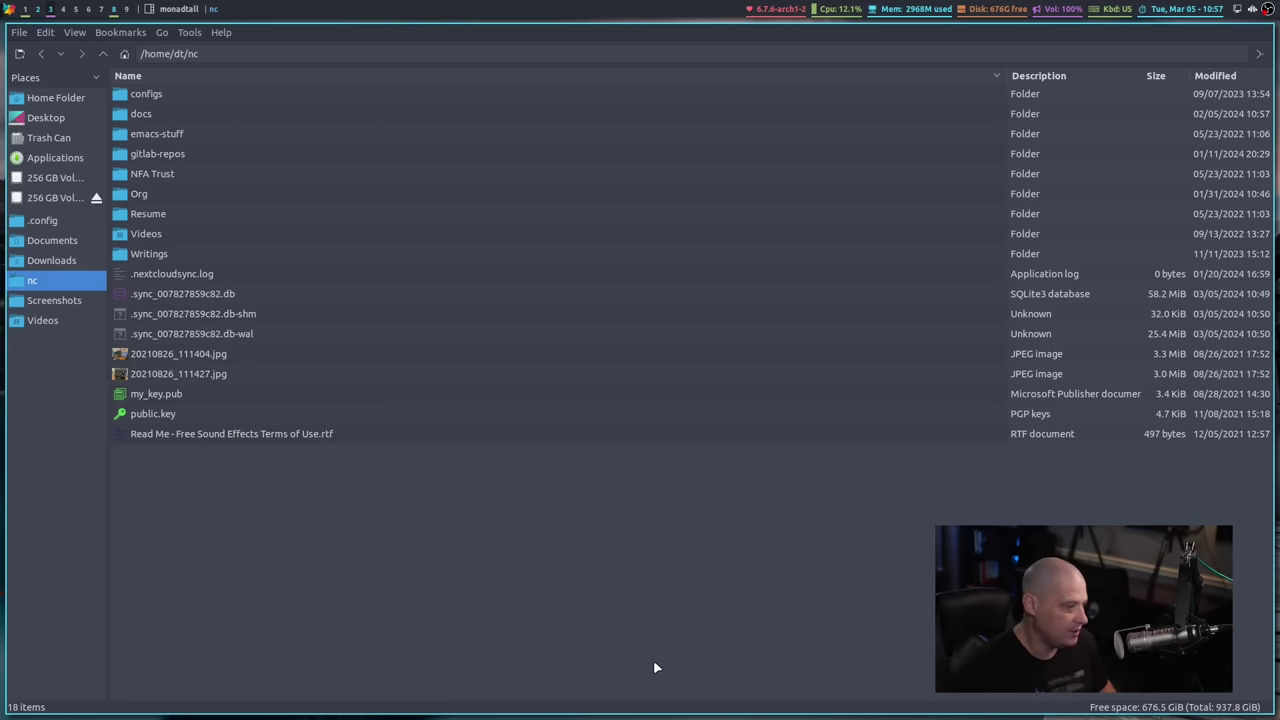
pyautogui.press('super+shift+c')
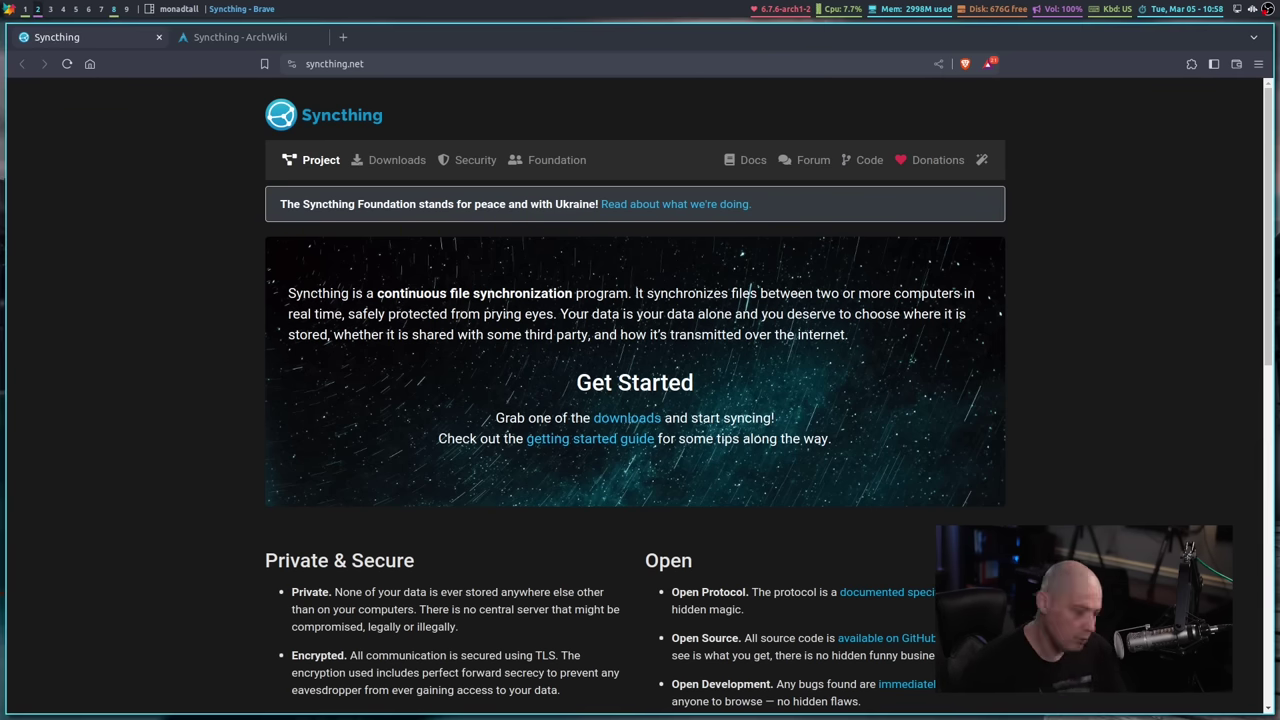
pyautogui.press('super+4')
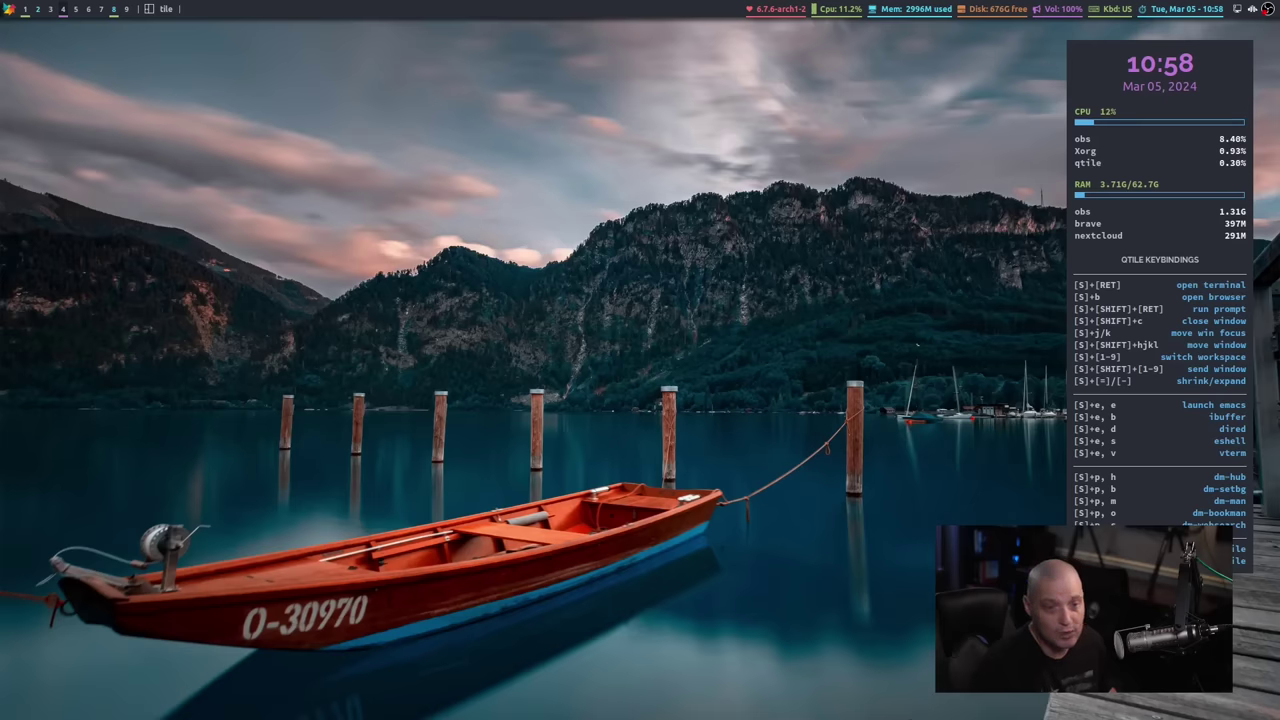
# In an enlarged terminal, install syncthing via sudo pacman -S syncthing, then run syncthing
pyautogui.press('super+Return')
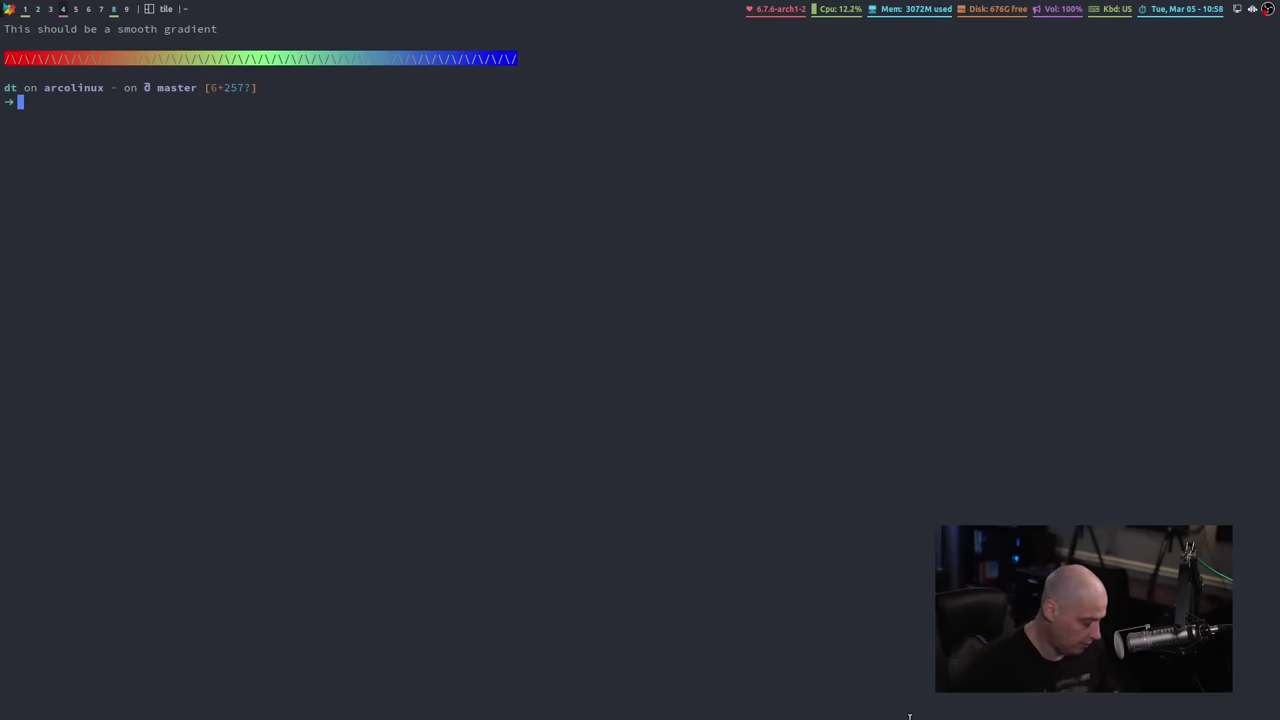
pyautogui.hotkey('ctrl', '=')
pyautogui.hotkey('ctrl', '=')
pyautogui.hotkey('ctrl', '=')
pyautogui.hotkey('ctrl', '=')
pyautogui.hotkey('ctrl', '=')
pyautogui.hotkey('ctrl', '=')
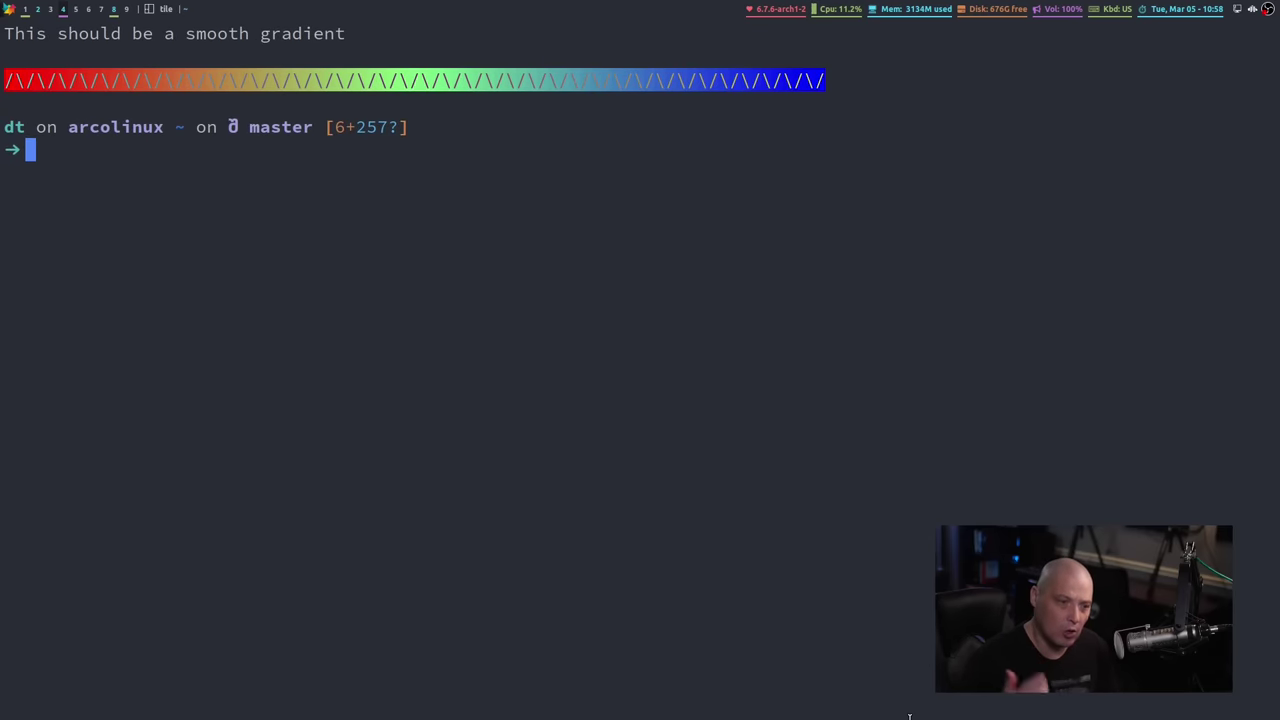
pyautogui.write('sudo pac')
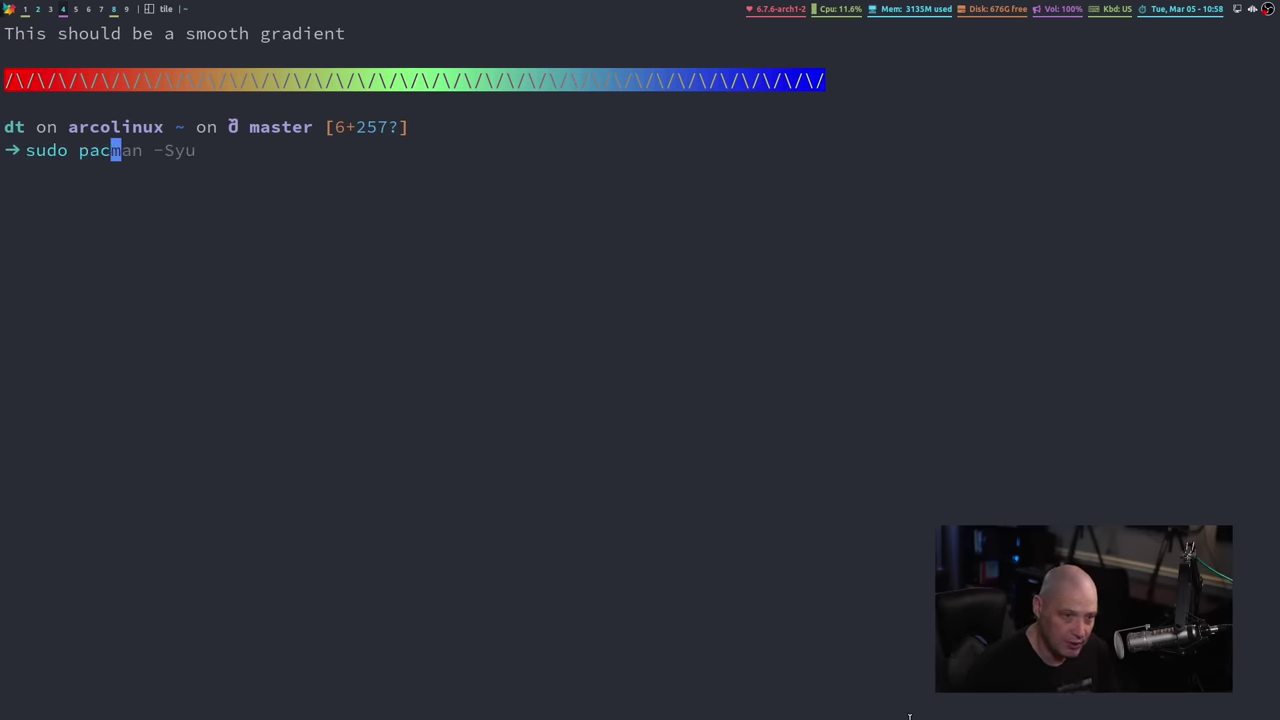
pyautogui.write('man -S ')
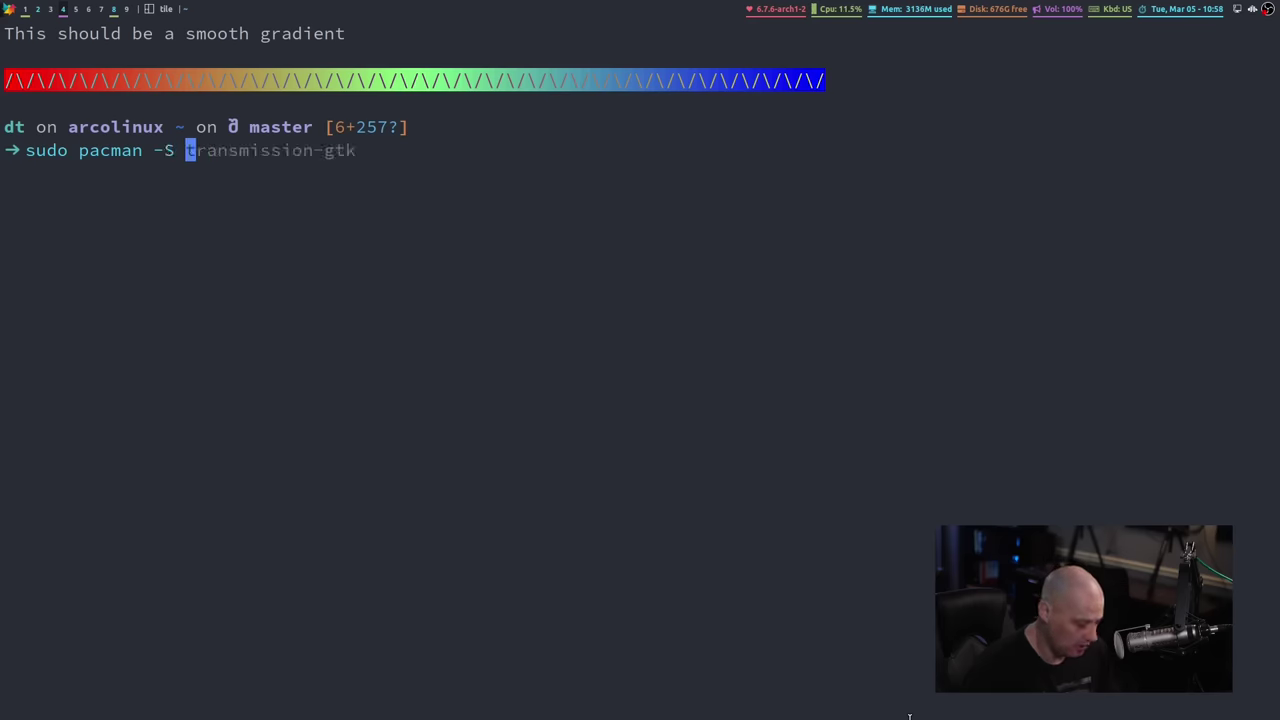
pyautogui.write('sync')
pyautogui.press('Tab')
pyautogui.write('t')
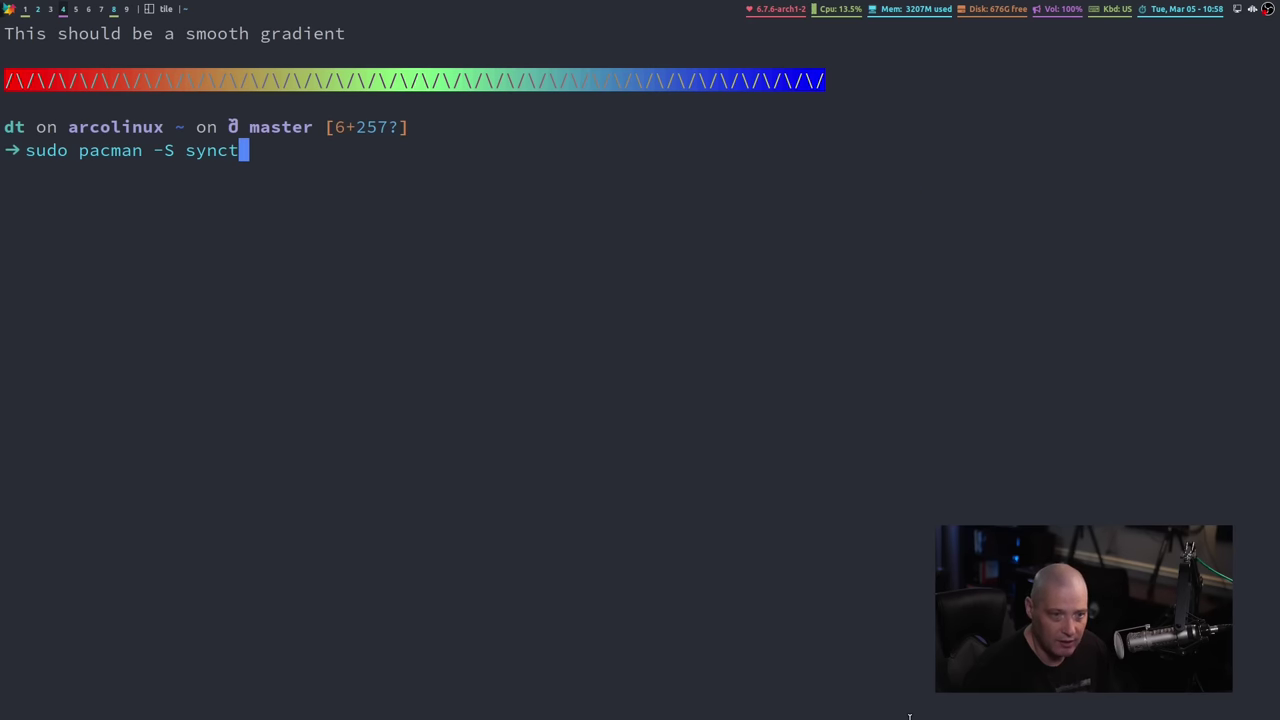
pyautogui.press('Tab')
pyautogui.press('Return')
pyautogui.press('Return')
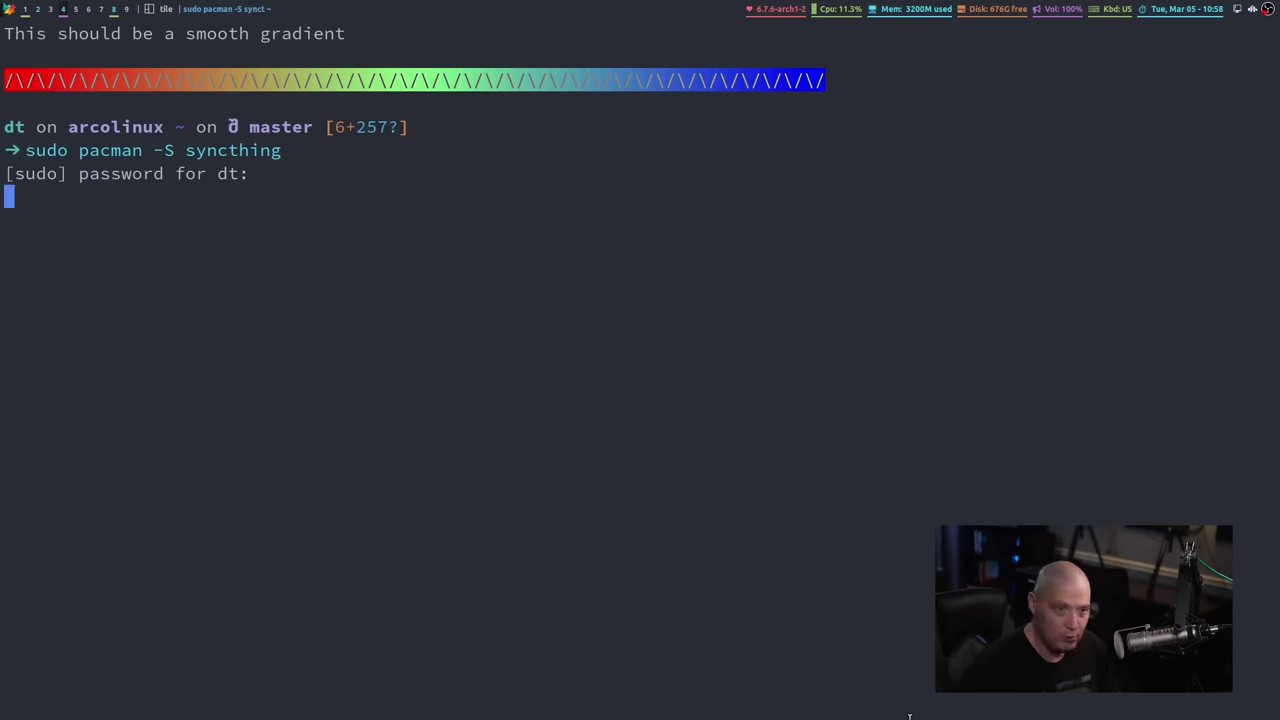
pyautogui.press('Return')
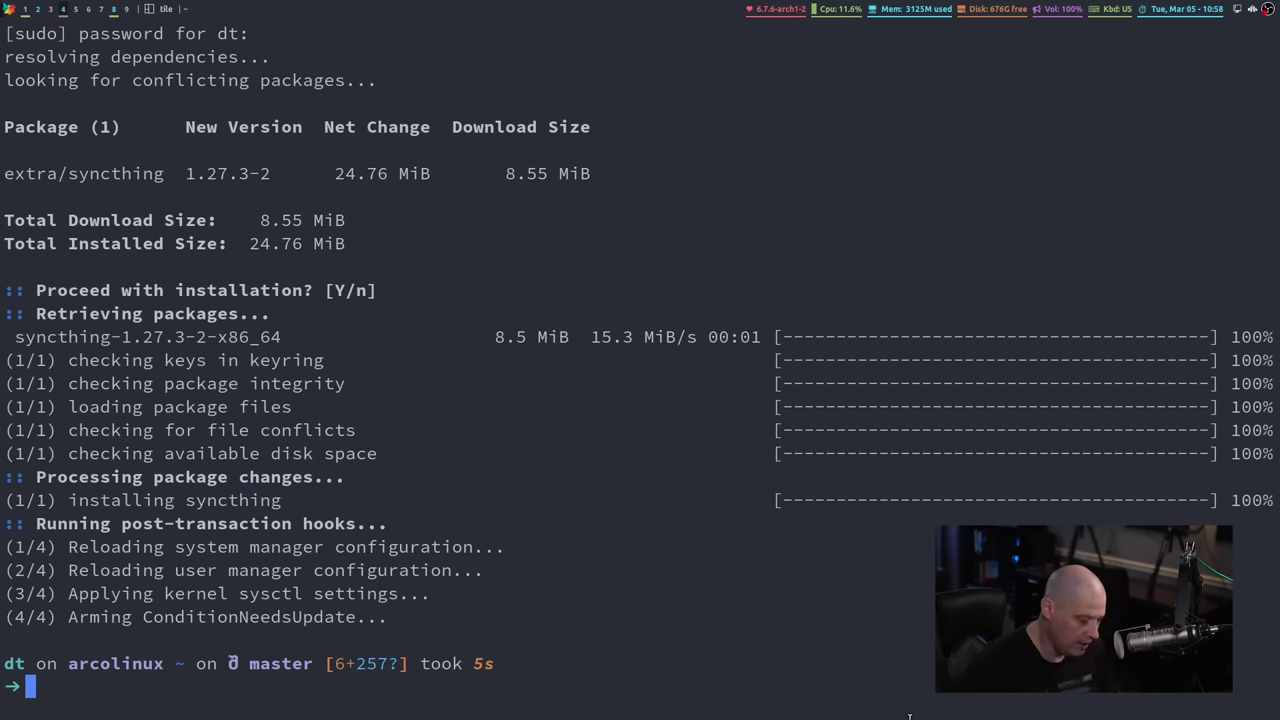
pyautogui.write('sync')
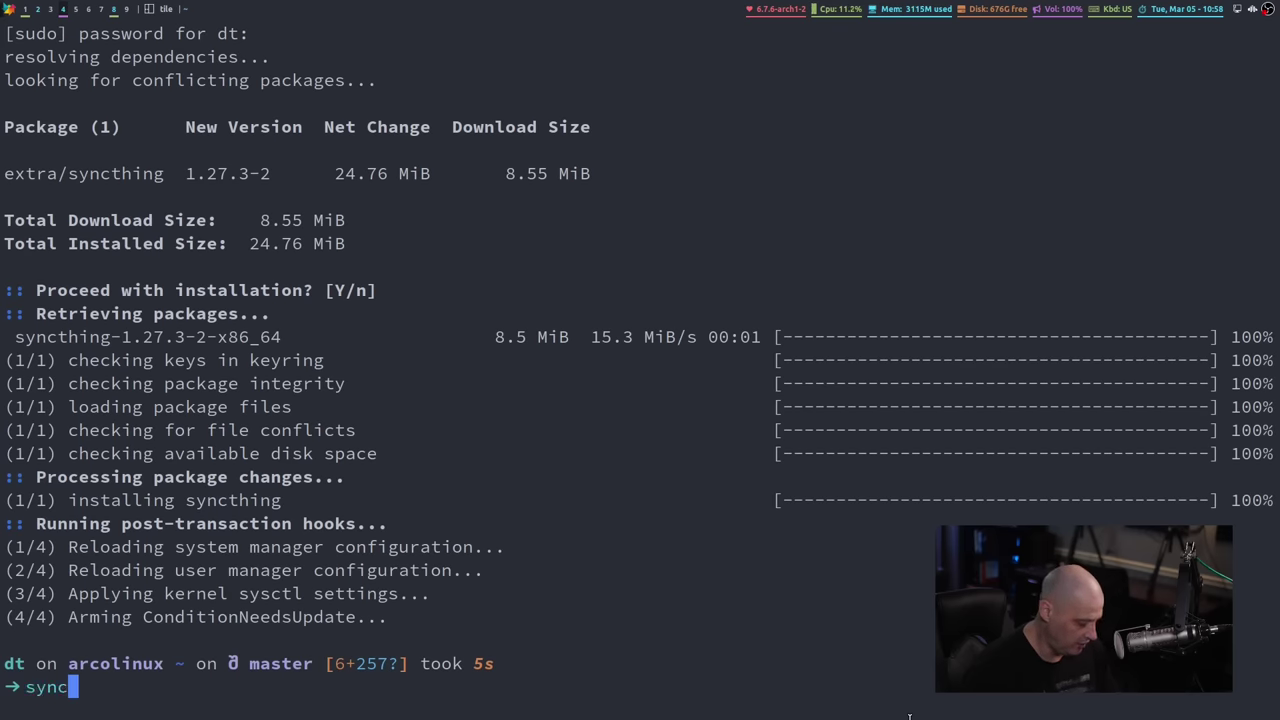
pyautogui.write('thing')
pyautogui.press('Return')
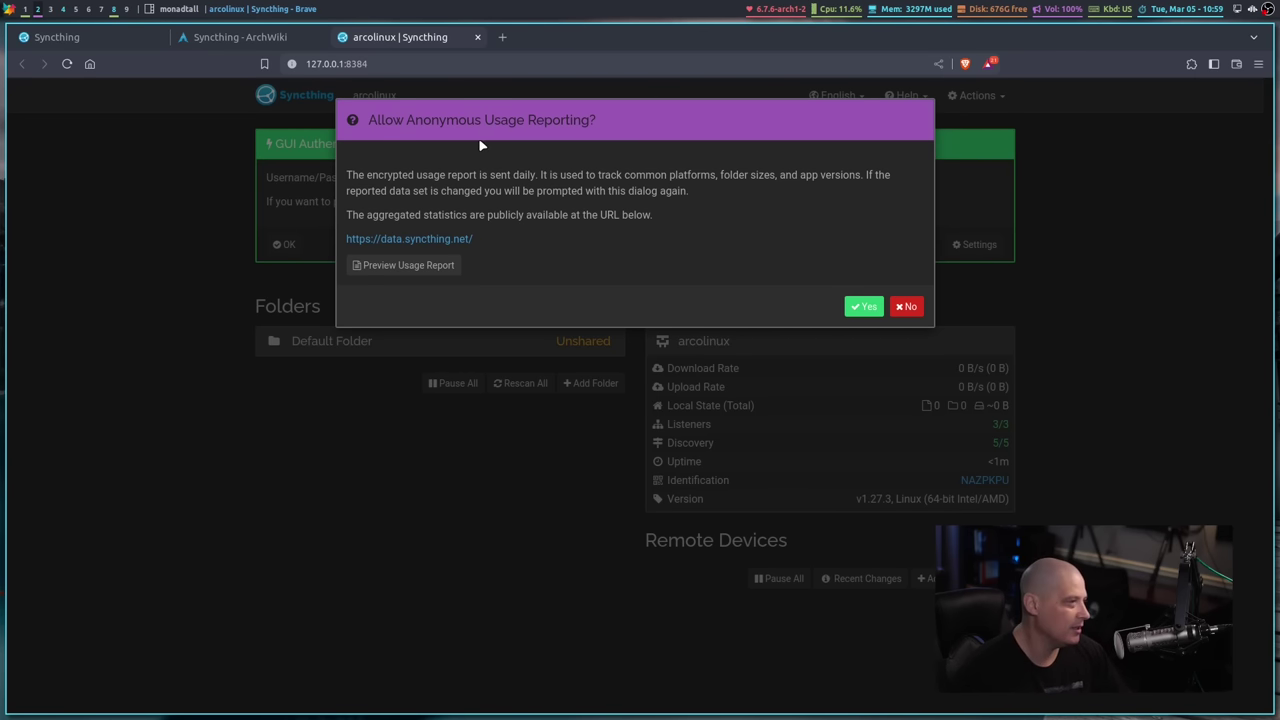
# Answer No to the Allow Anonymous Usage Reporting prompt
pyautogui.click(908, 310)
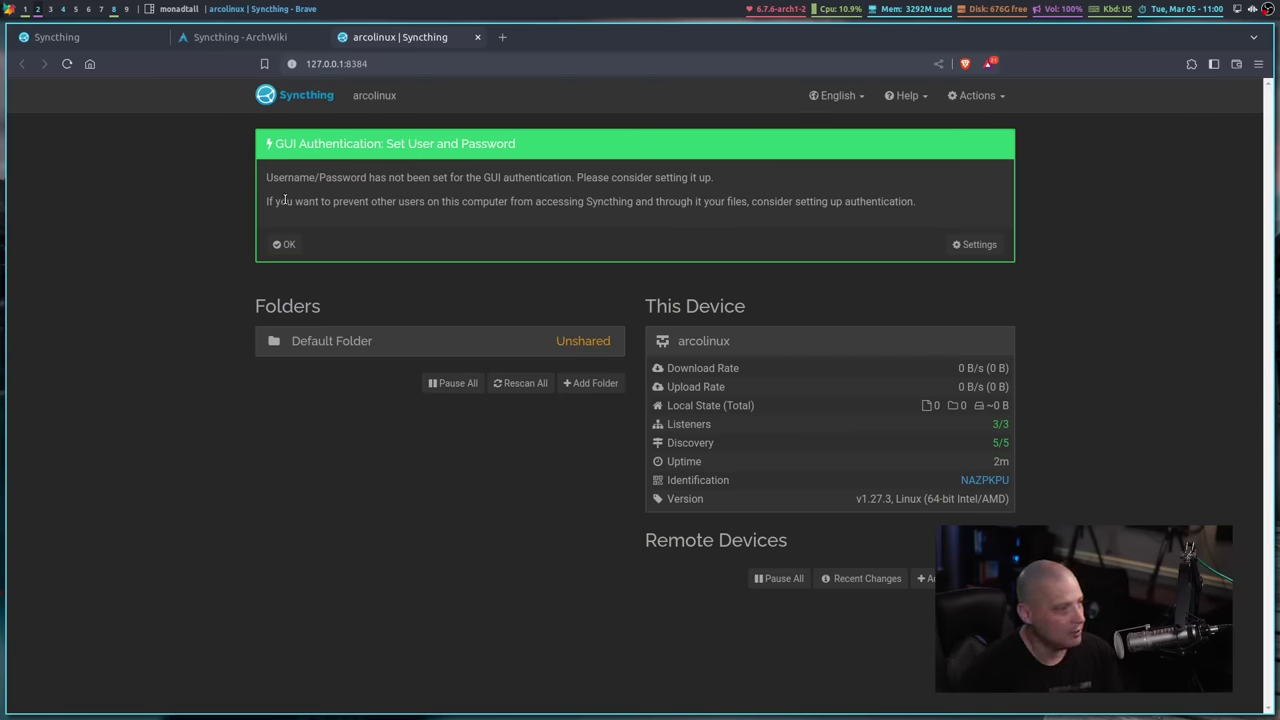
# Acknowledge the green GUI Authentication banner with OK
pyautogui.click(284, 246)
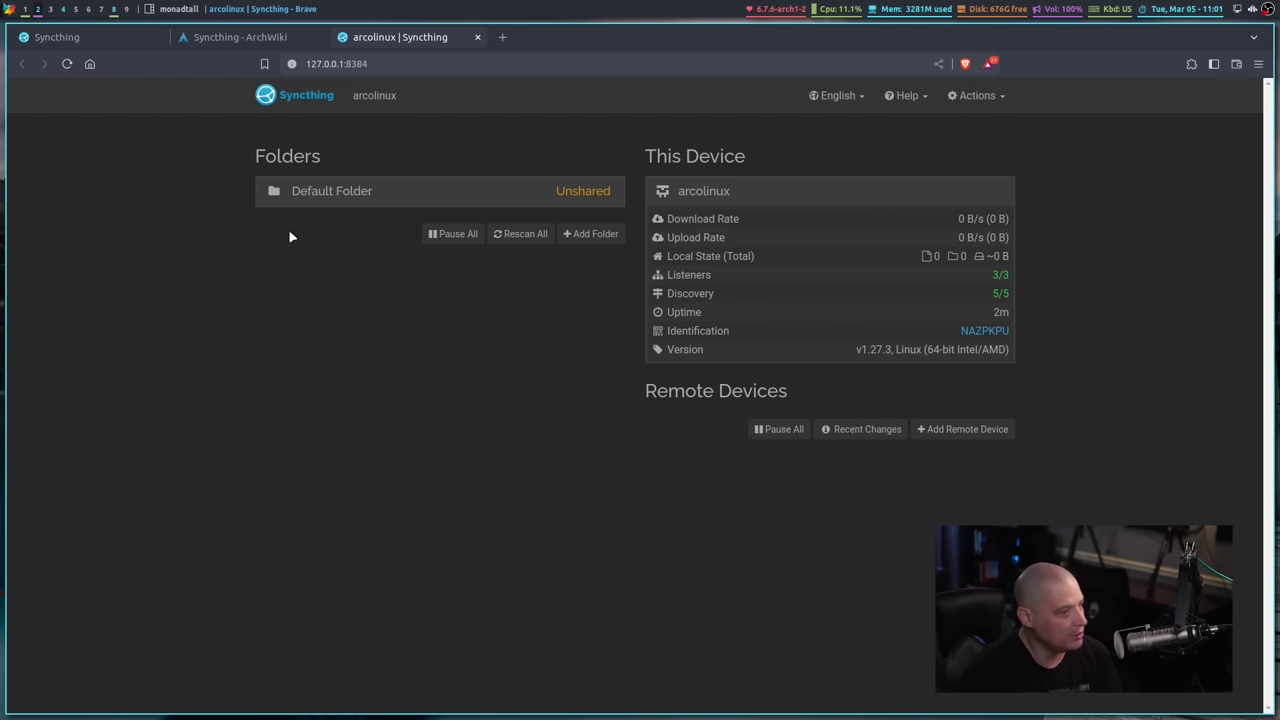
pyautogui.click(306, 198)
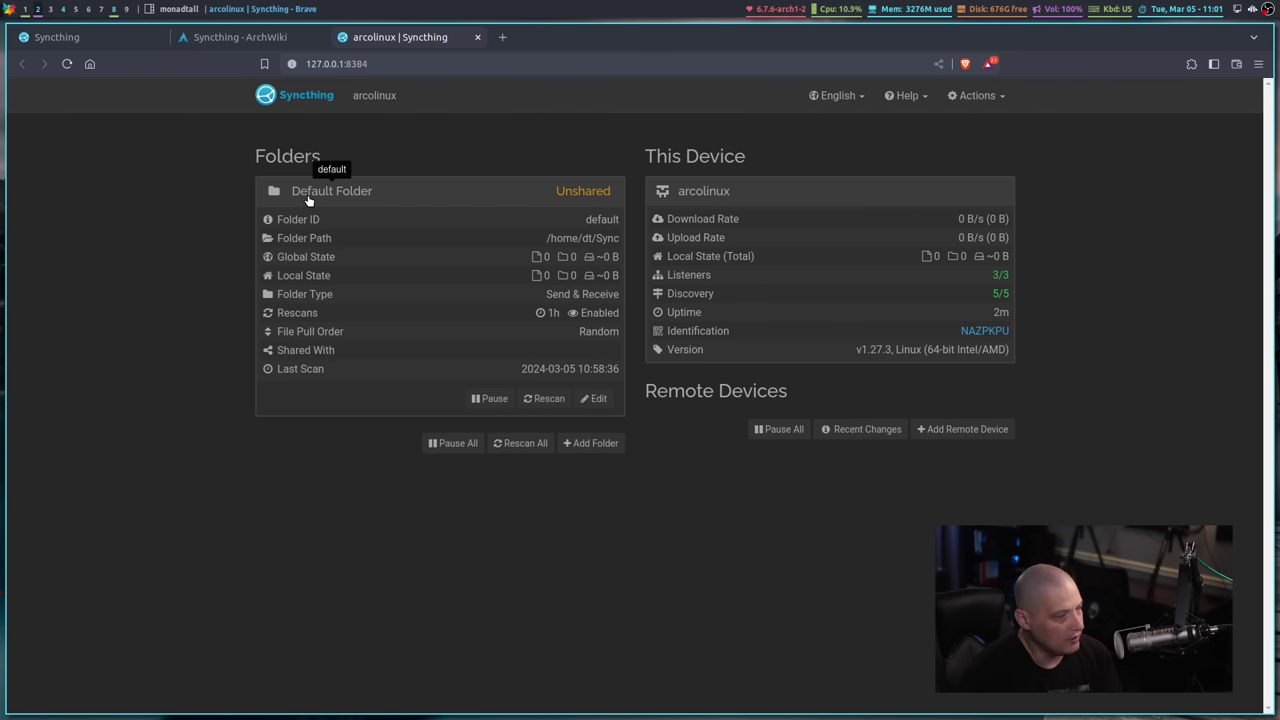
pyautogui.click(308, 198)
# Check in PCManFM that ~/Sync holds only .stfolder, then close the file manager
pyautogui.press('super+shift+Return')
pyautogui.write('pcm')
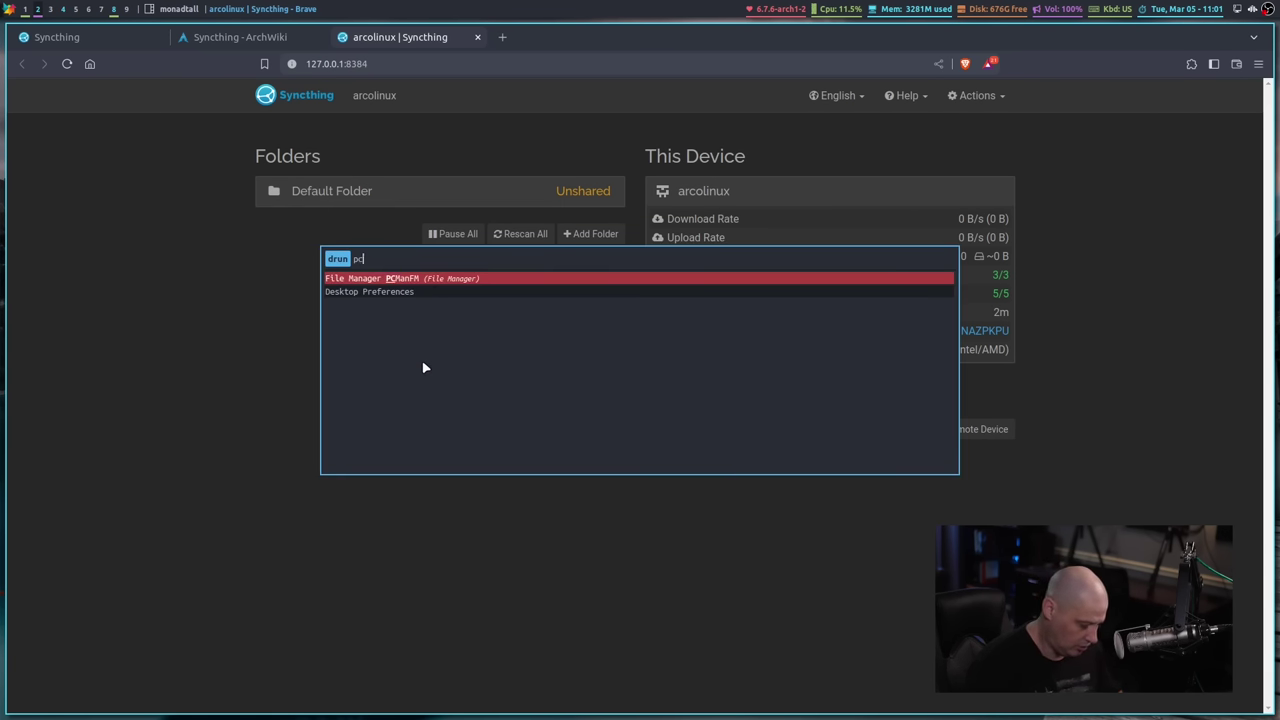
pyautogui.press('Return')
pyautogui.scroll(-10, 962, 313)
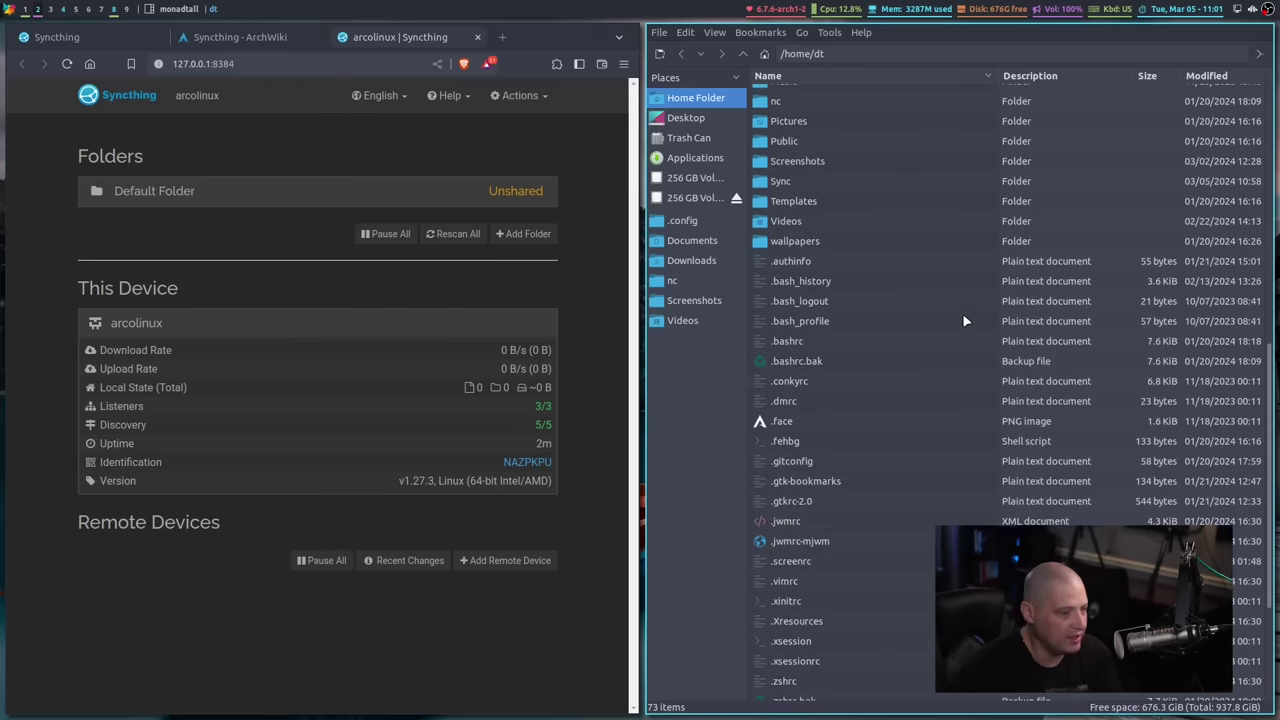
pyautogui.scroll(5, 962, 313)
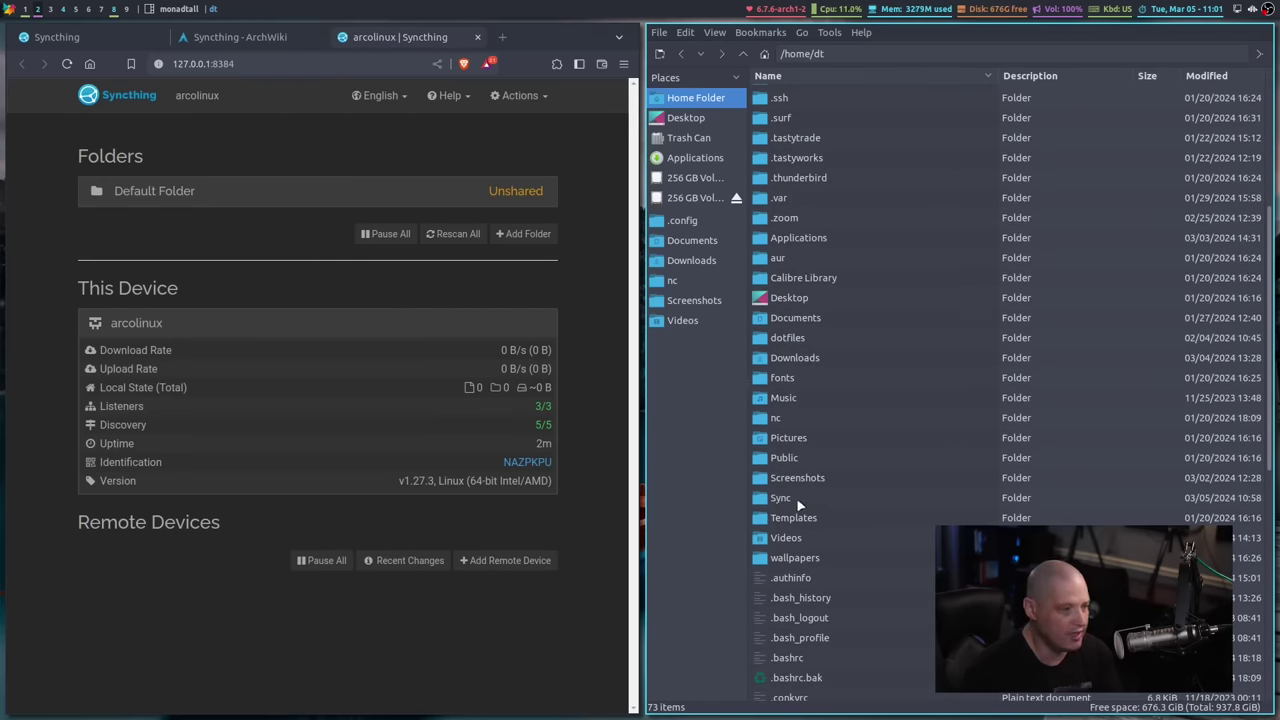
pyautogui.click(798, 505)
pyautogui.doubleClick(798, 500)
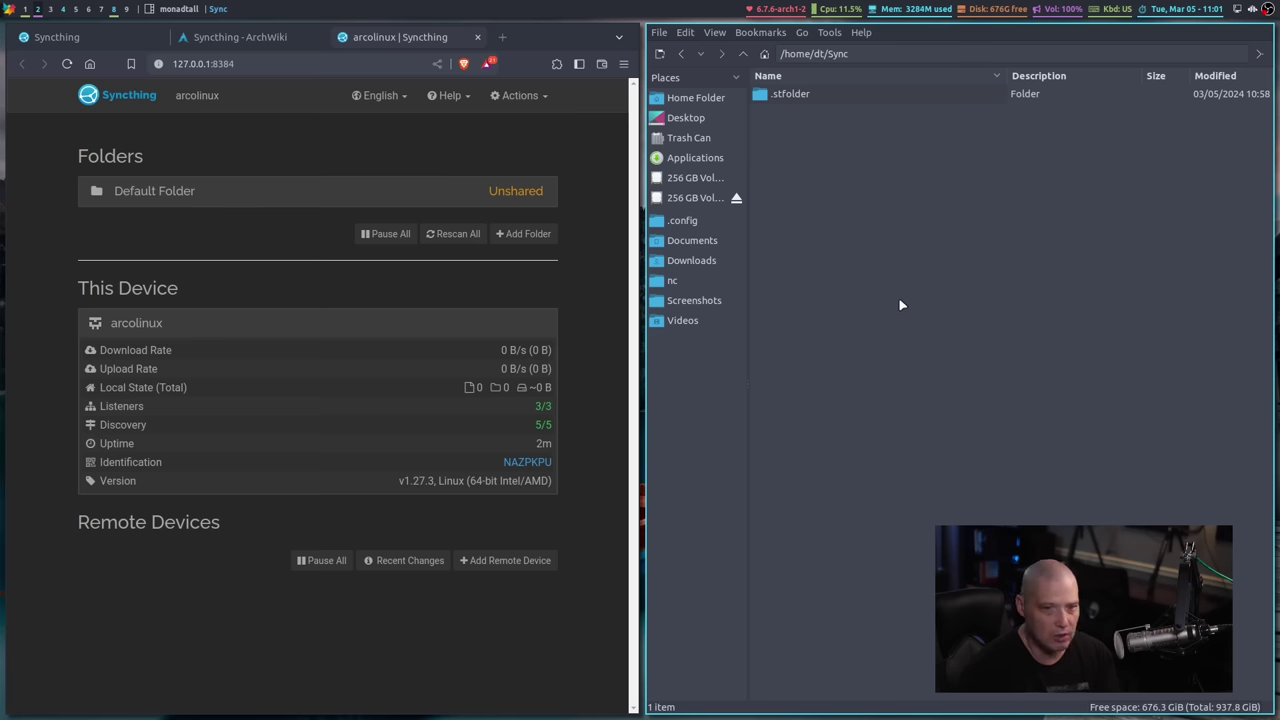
pyautogui.click(745, 55)
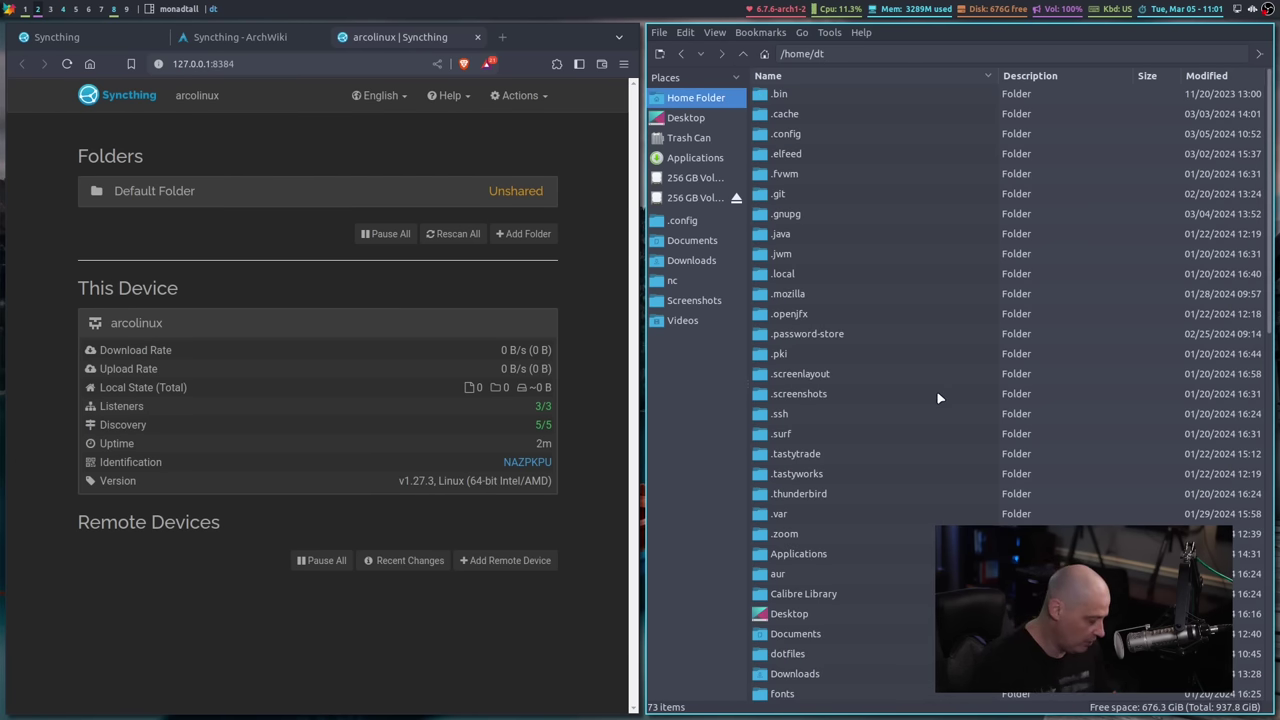
pyautogui.press('super+shift+c')
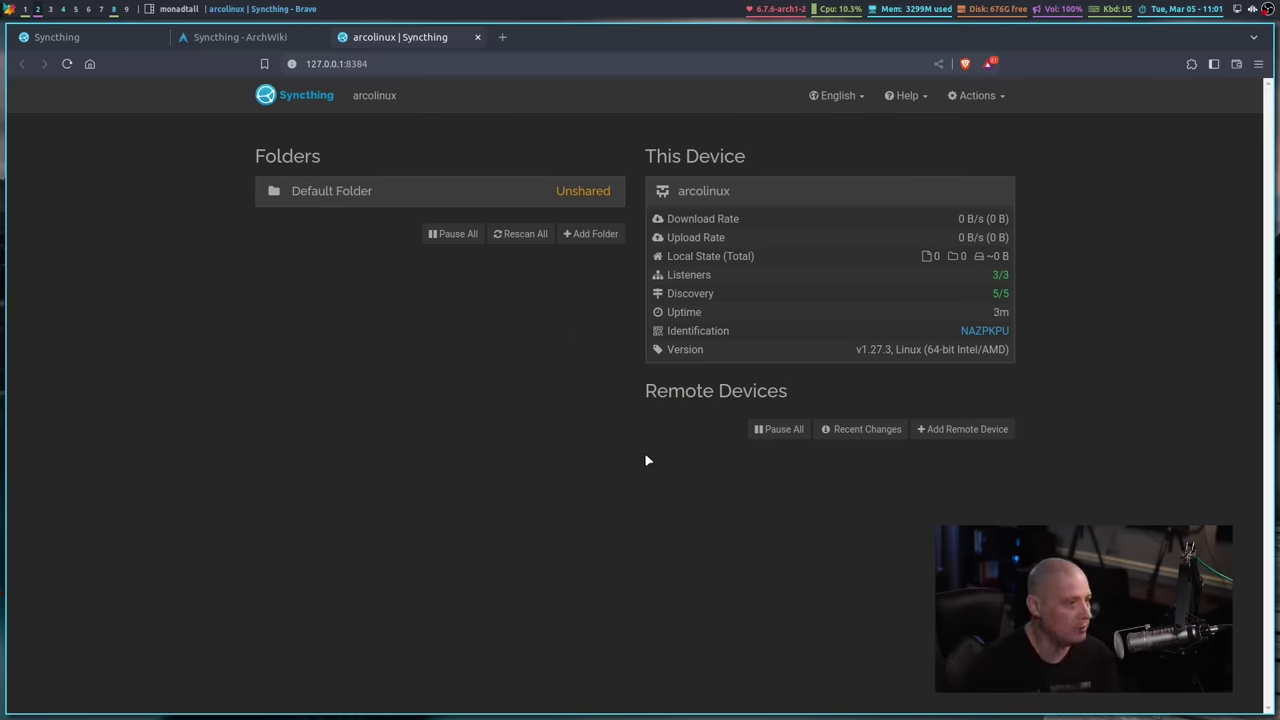
# Show this device's ID and QR code, and select the whole device ID
pyautogui.click(985, 333)
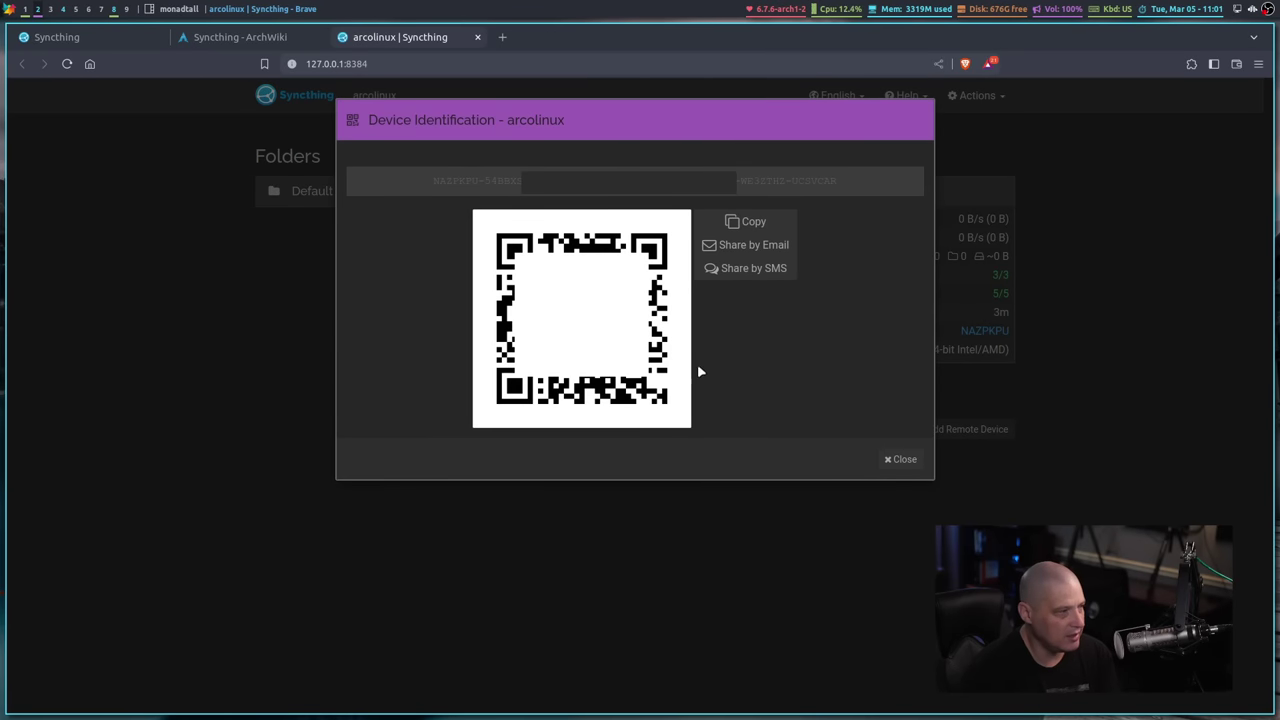
pyautogui.tripleClick(413, 183)
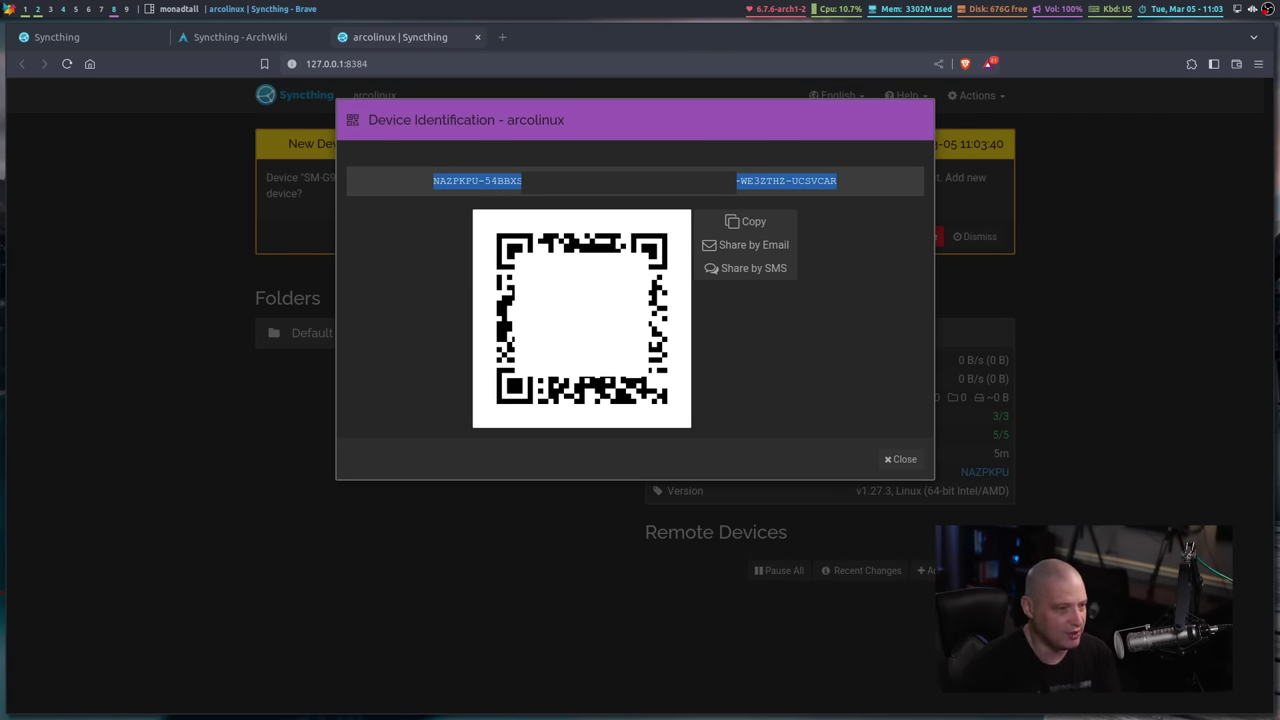
pyautogui.click(900, 460)
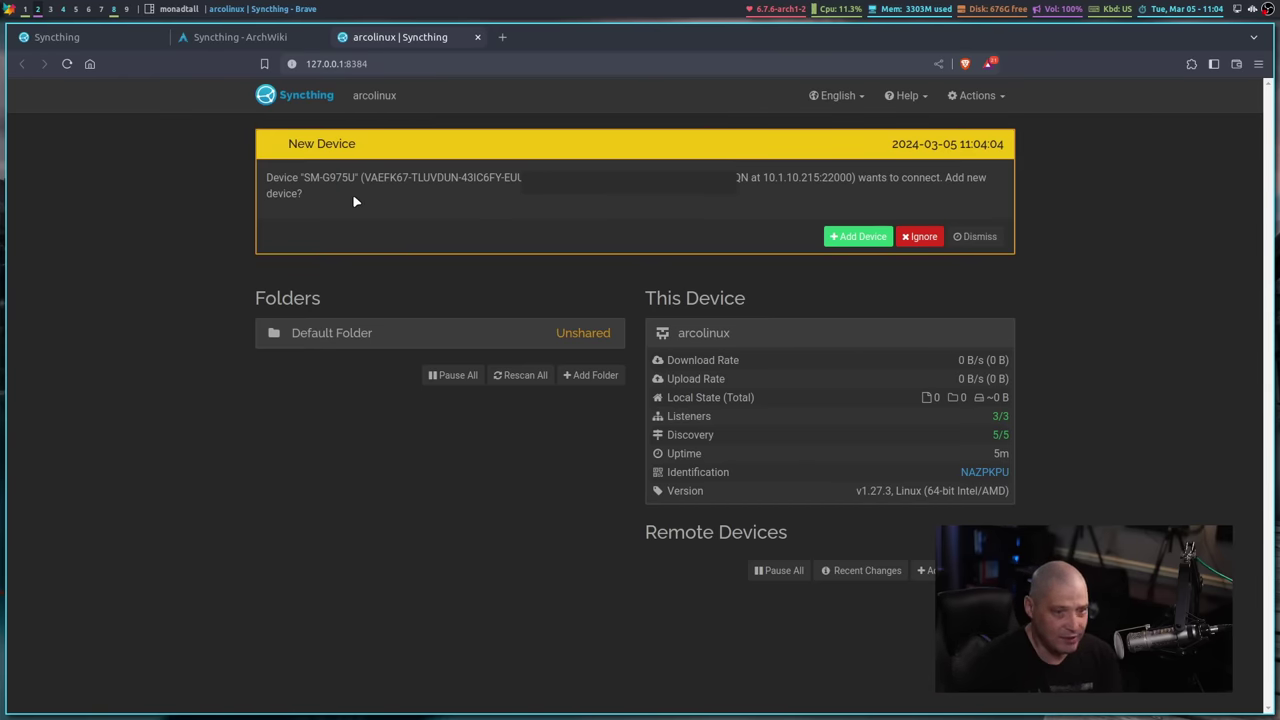
# Add SM-G975U from the New Device banner and save it
pyautogui.click(839, 237)
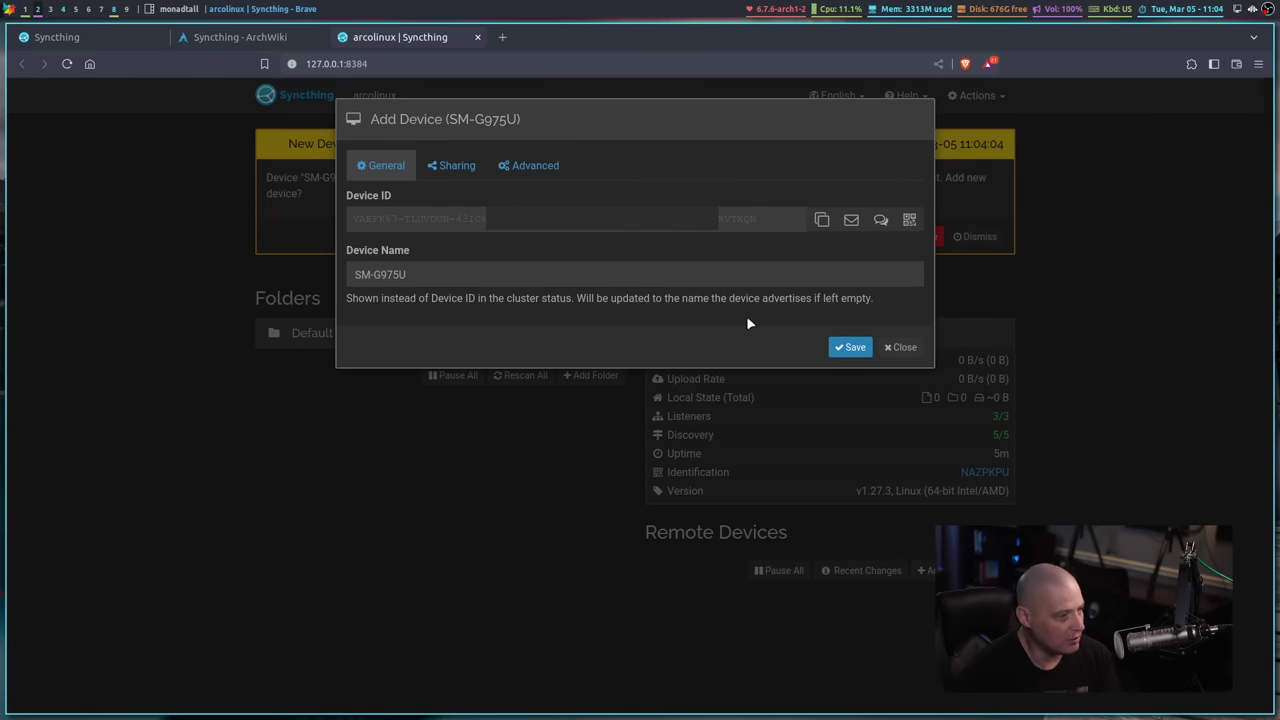
pyautogui.click(848, 349)
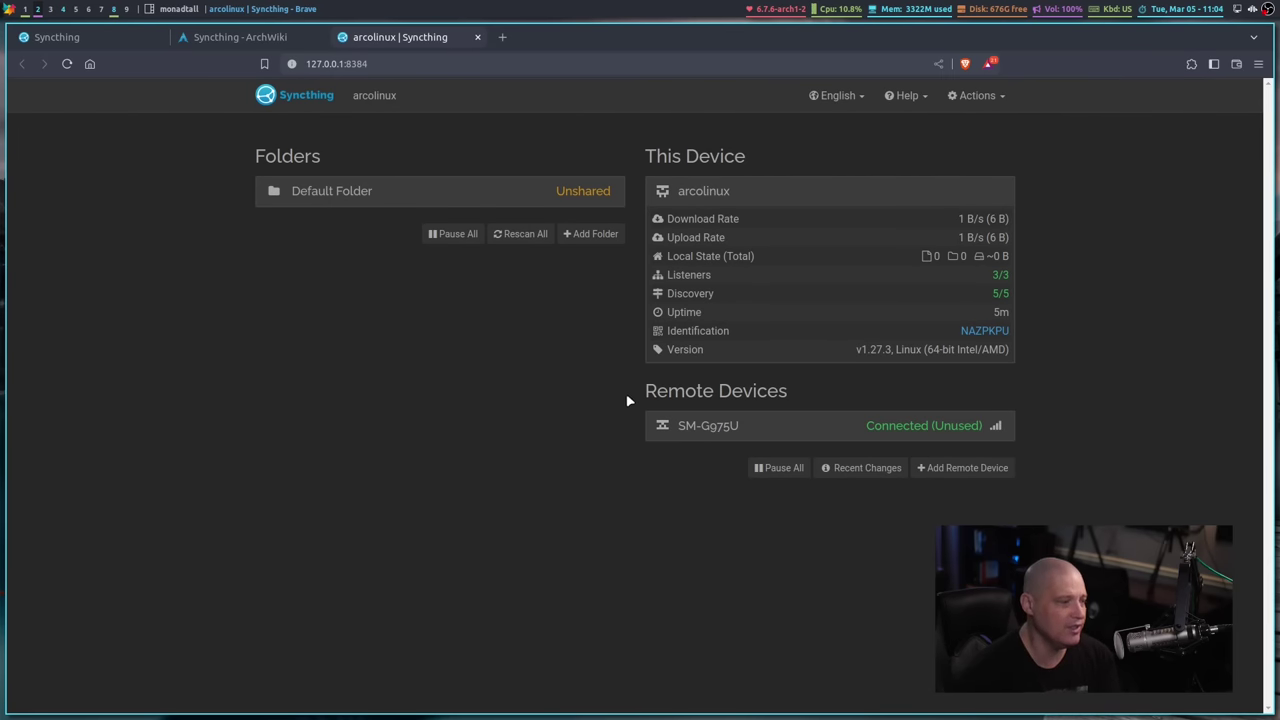
# Expand the SM-G975U device details while waiting for its Org folder share offer
pyautogui.click(681, 426)
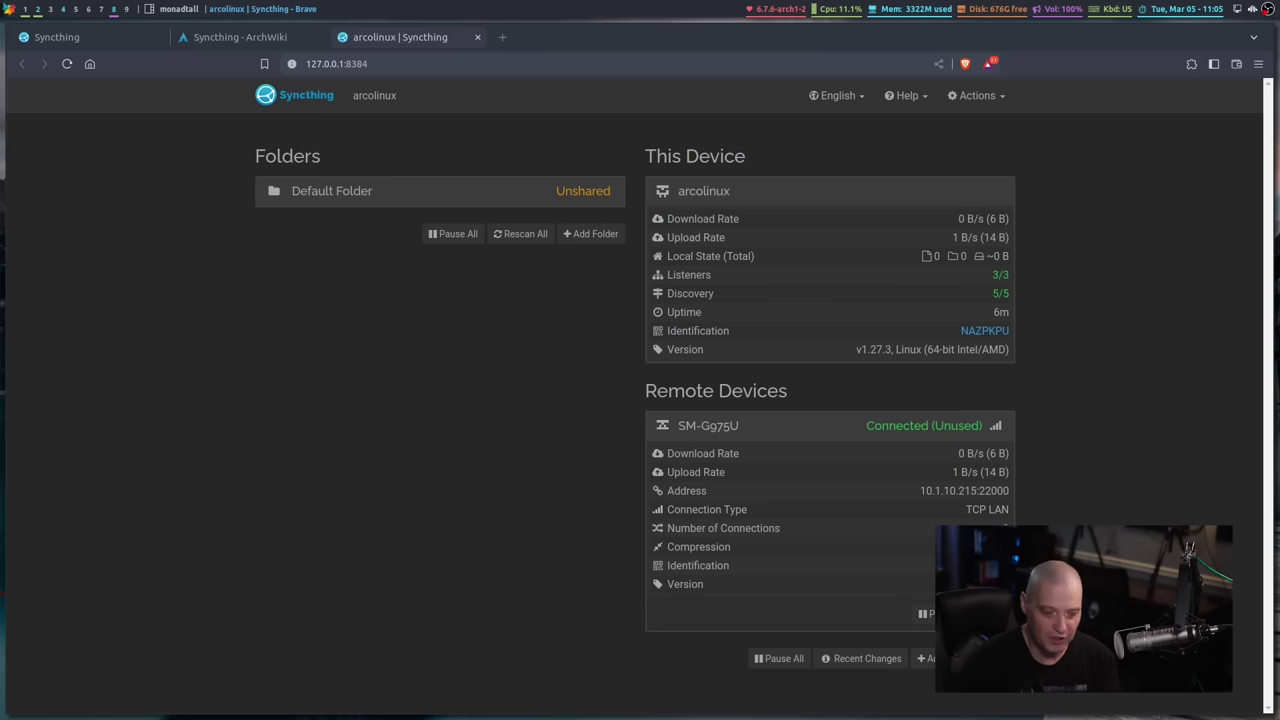
pyautogui.doubleClick(374, 95)
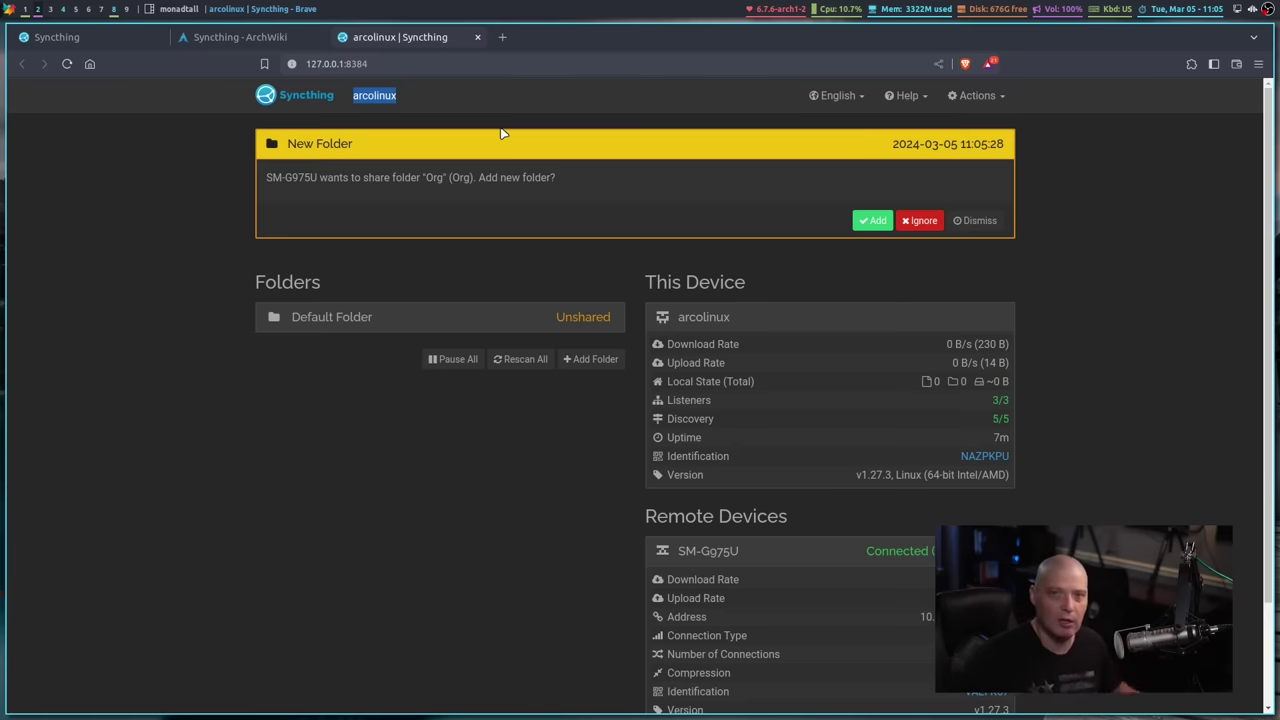
# Accept the Org folder share, keeping label Org and path ~/Org, and save
pyautogui.click(873, 221)
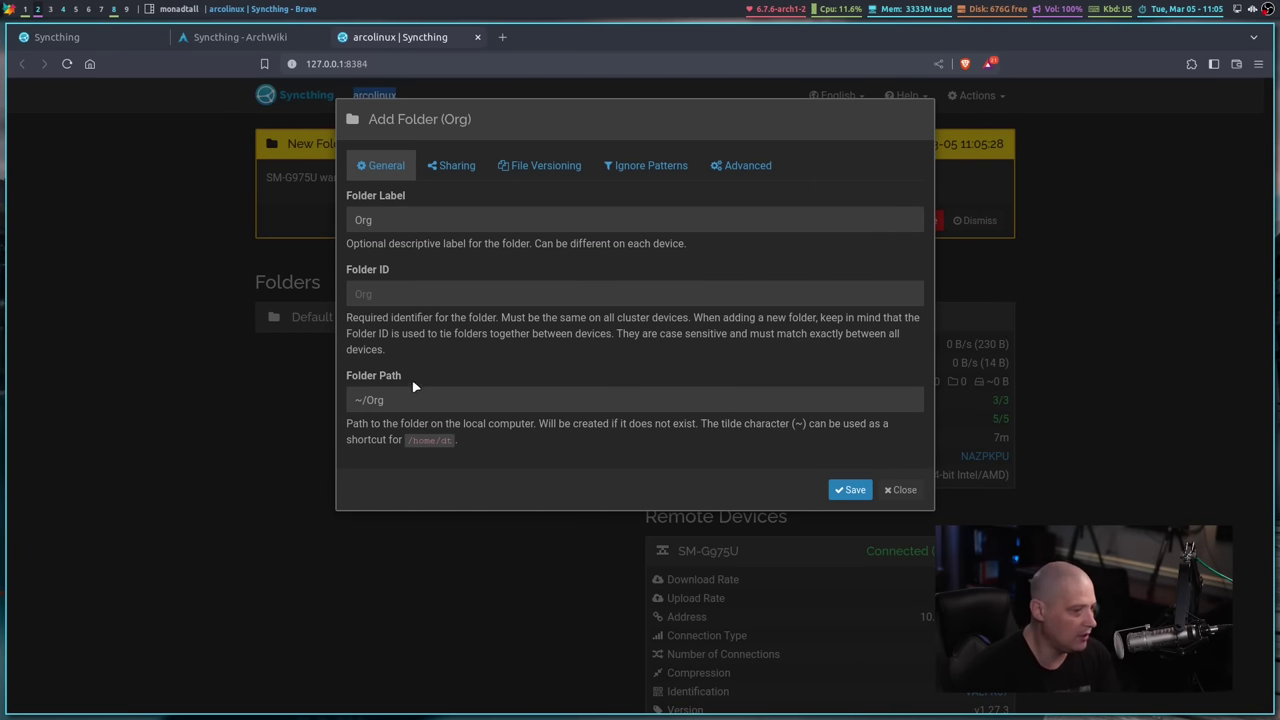
pyautogui.click(416, 225)
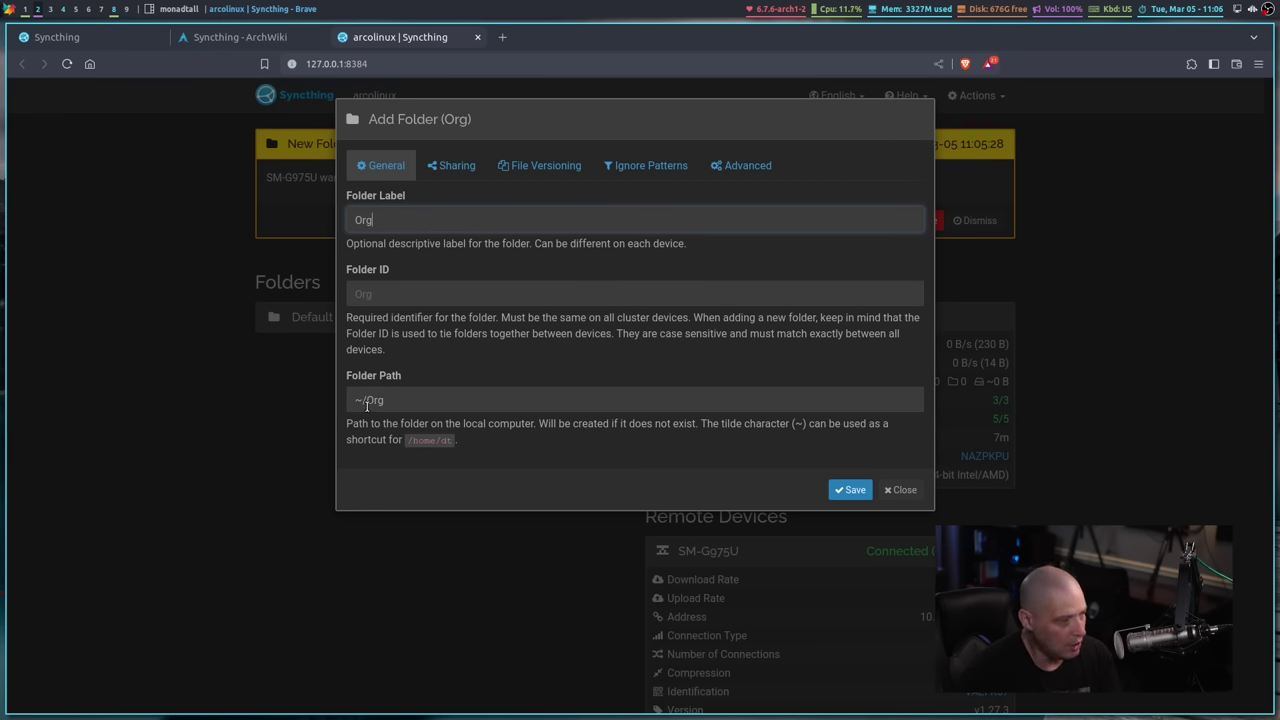
pyautogui.click(847, 490)
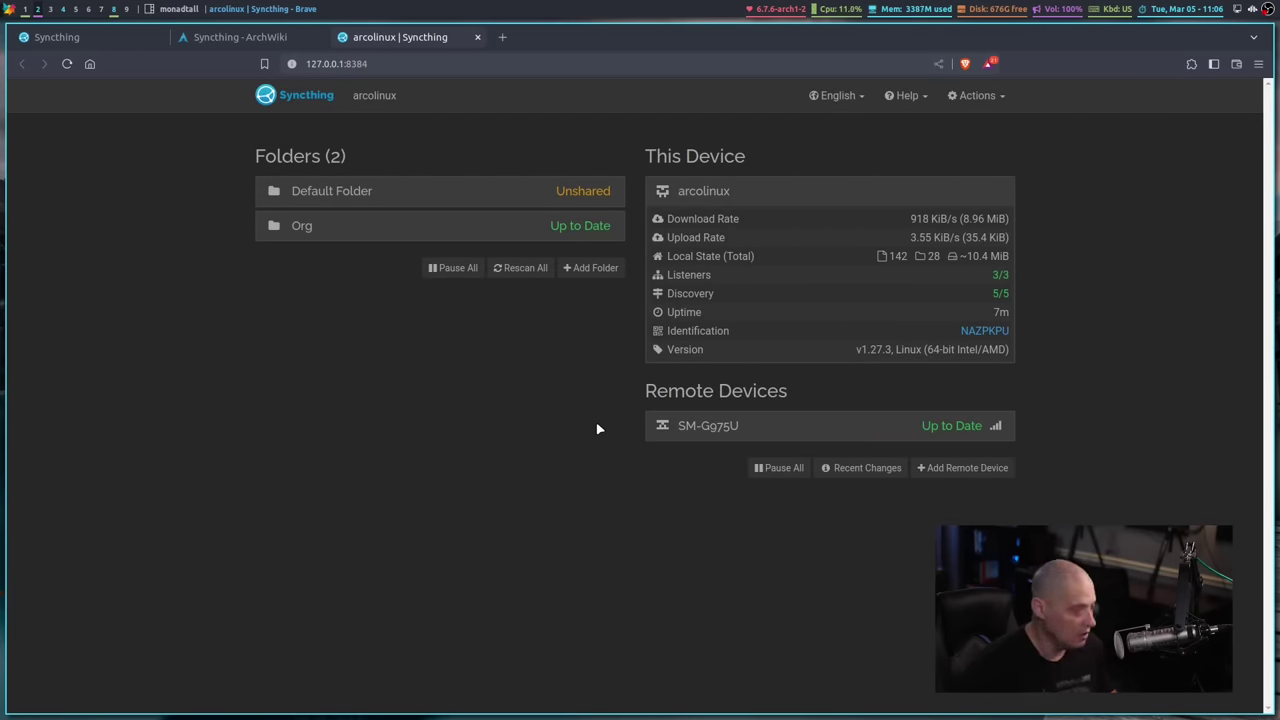
pyautogui.press('super+shift+Return')
pyautogui.write('pcm')
pyautogui.press('Return')
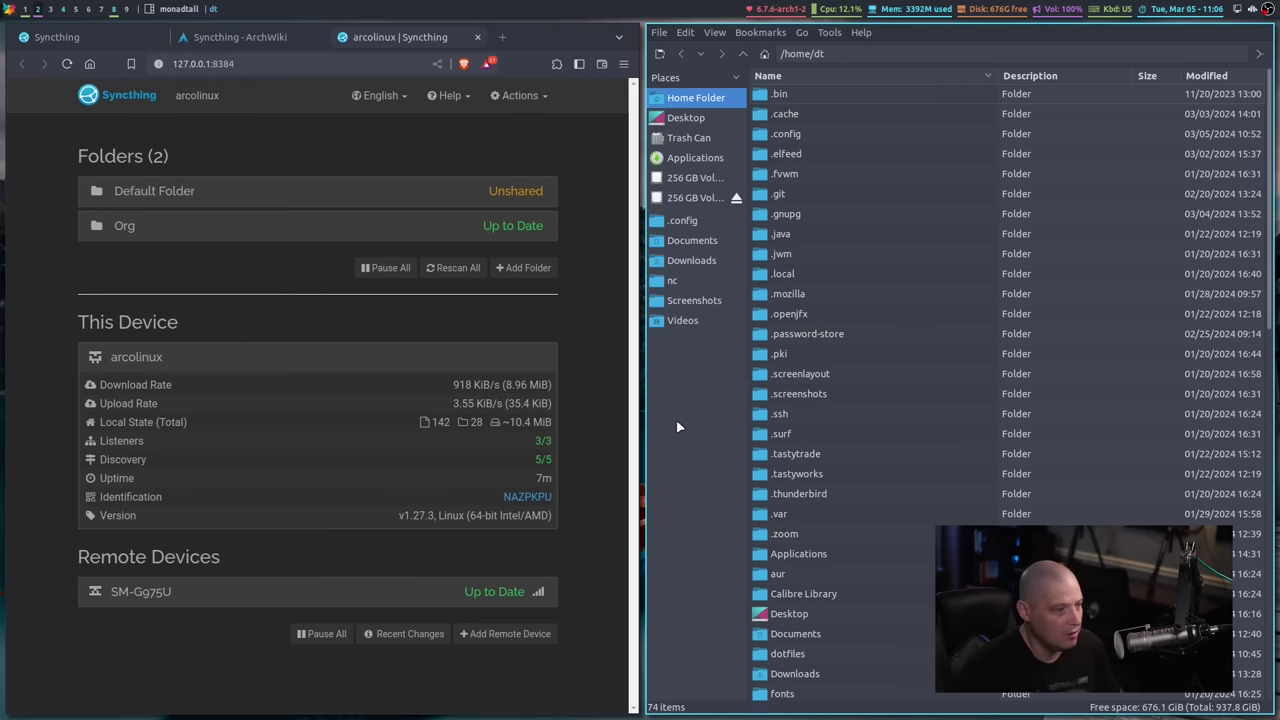
pyautogui.scroll(-4, 1025, 335)
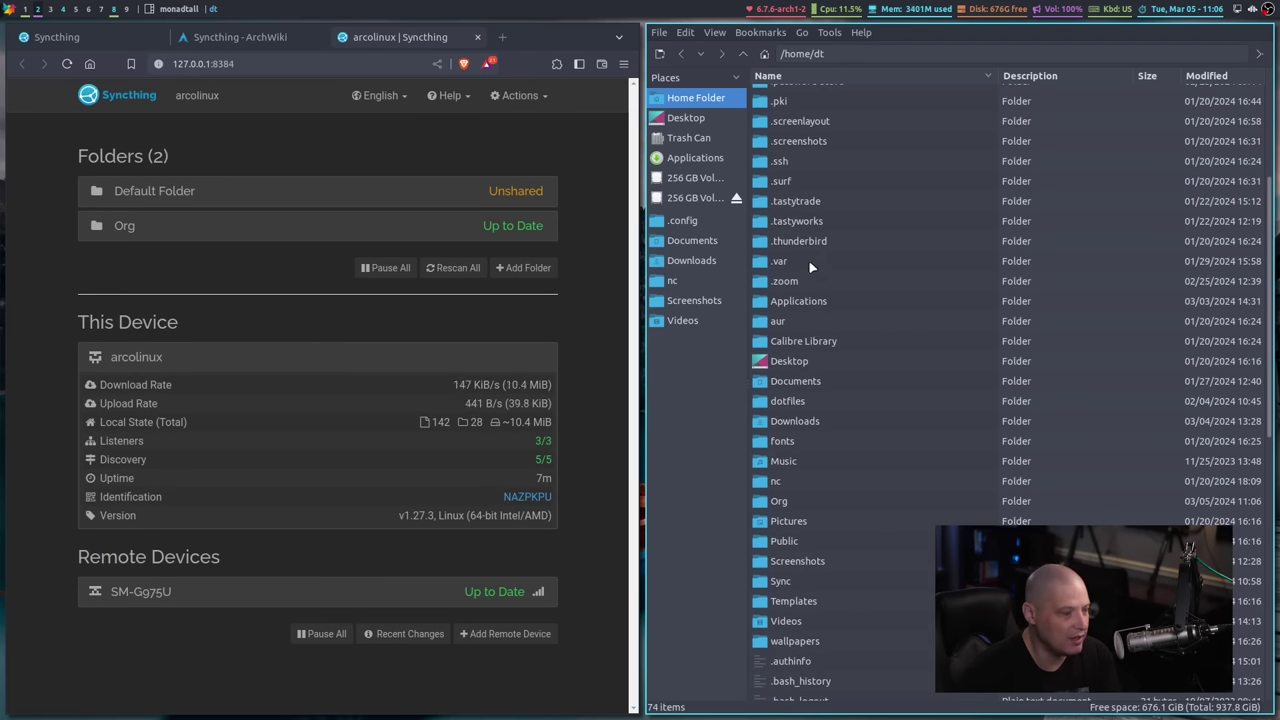
pyautogui.click(807, 503)
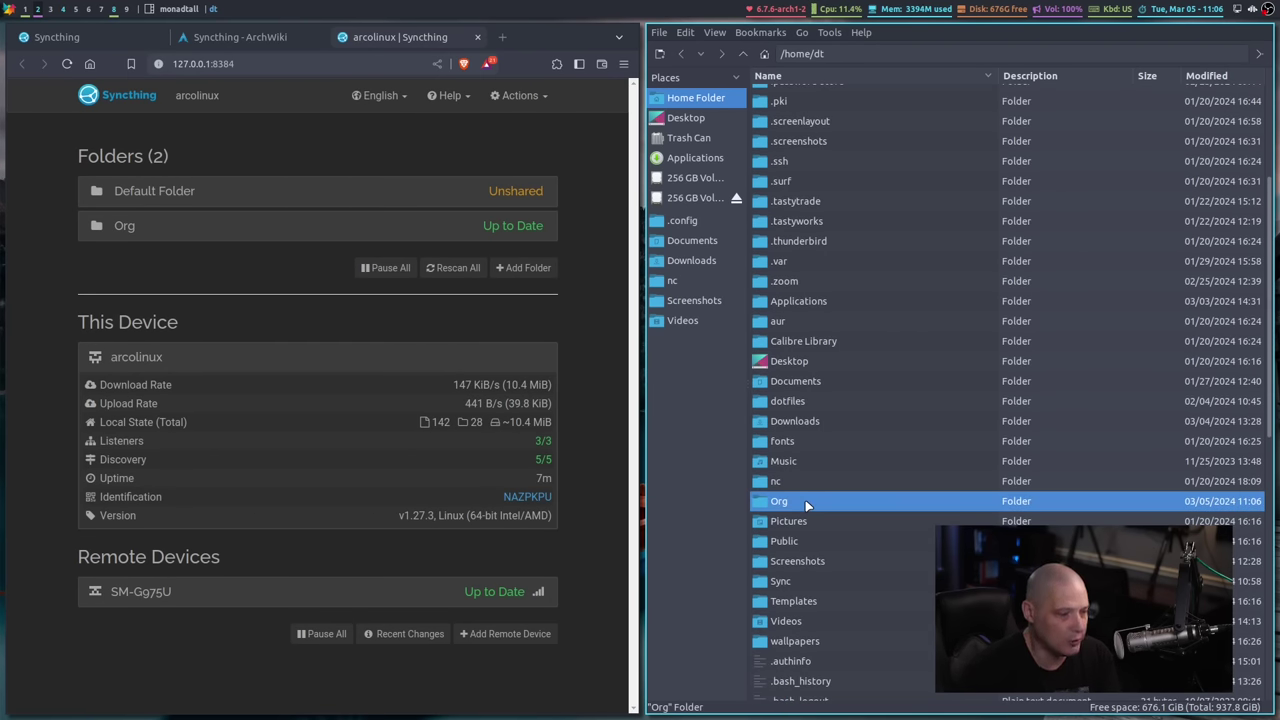
pyautogui.doubleClick(807, 503)
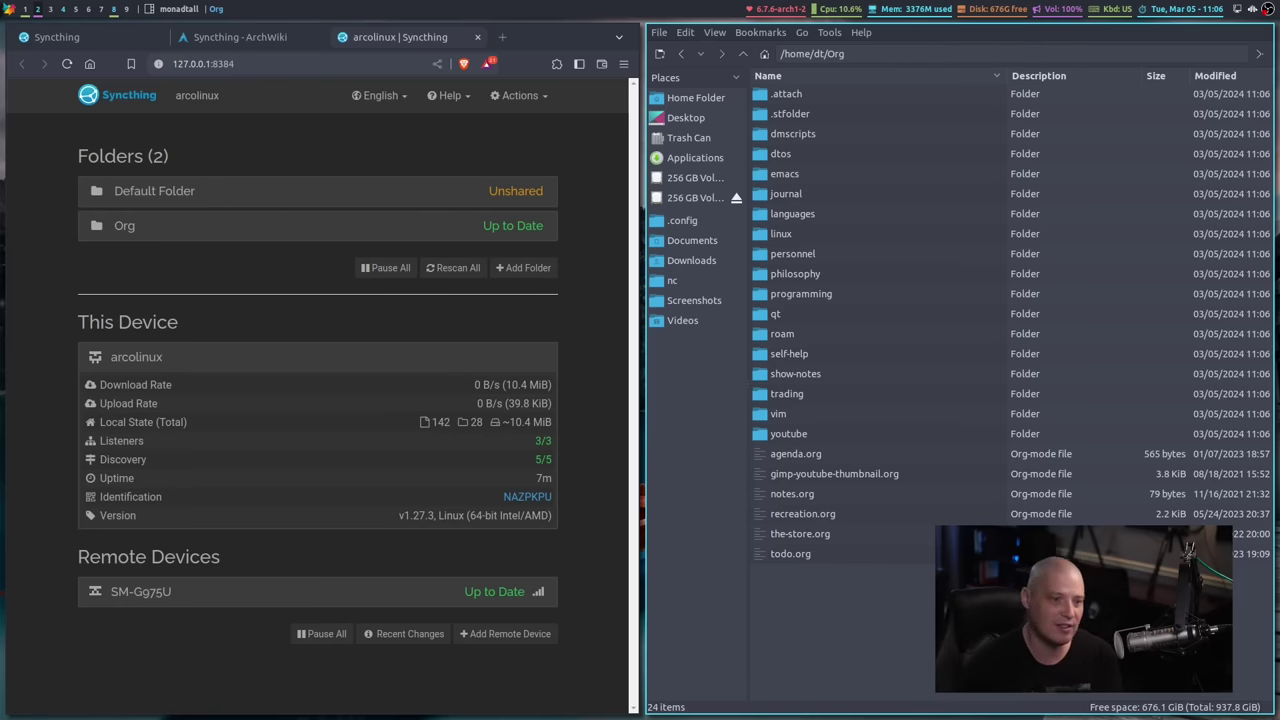
pyautogui.press('super+shift+c')
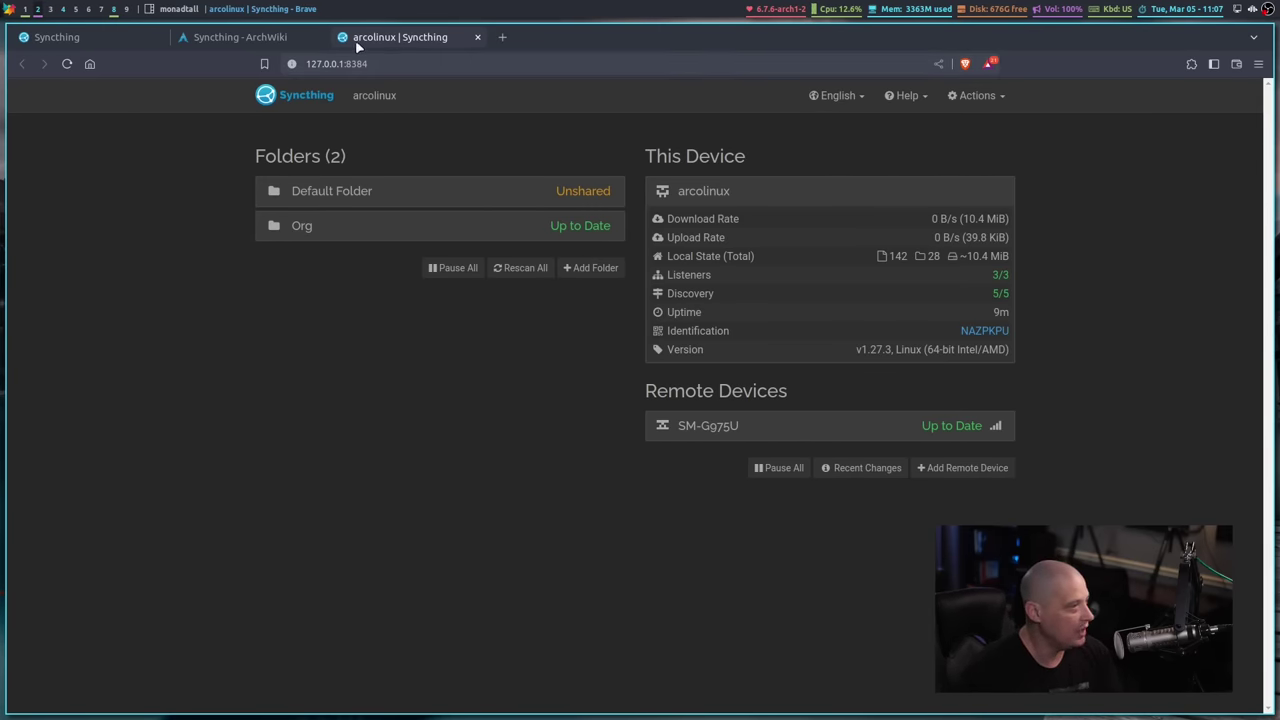
pyautogui.click(240, 37)
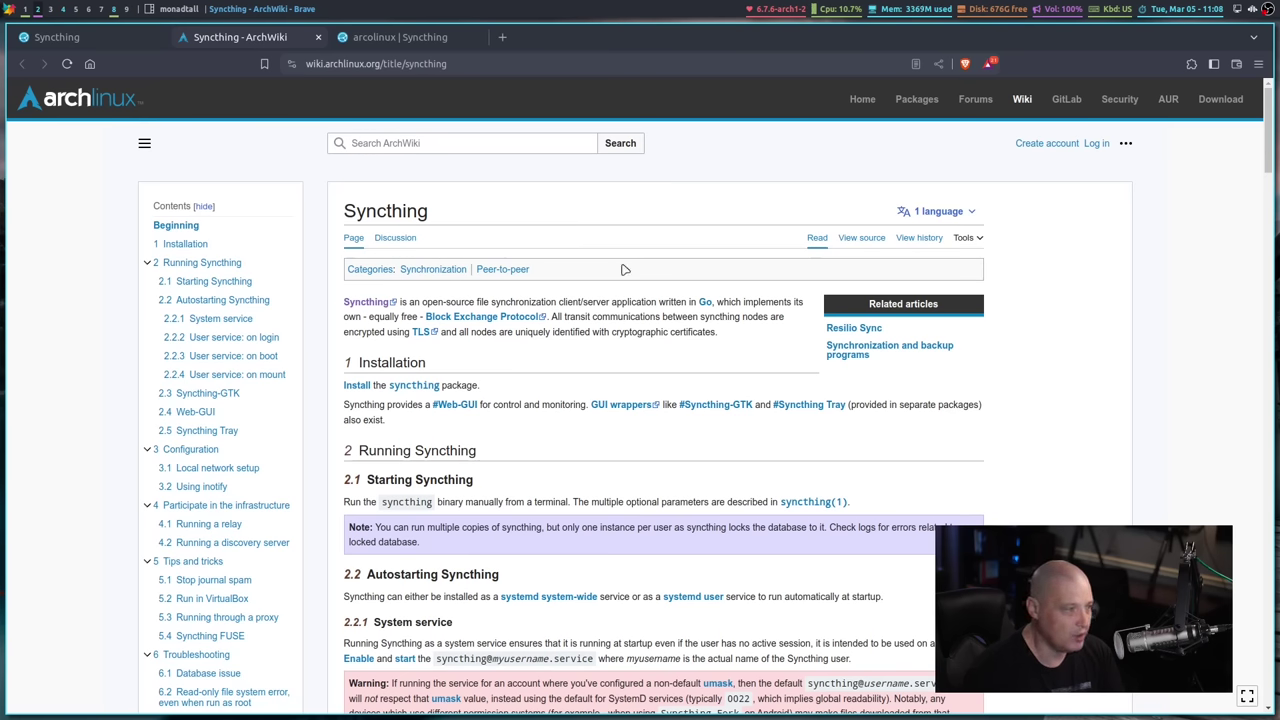
pyautogui.scroll(-4, 1164, 321)
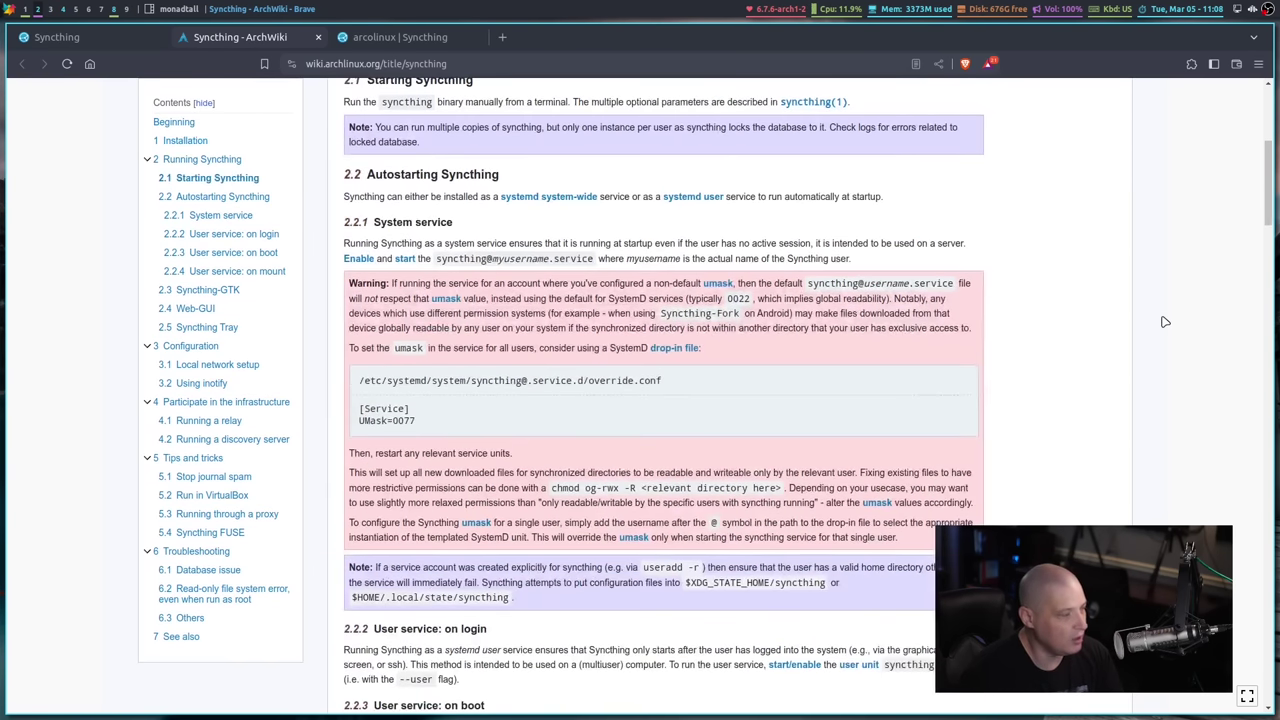
pyautogui.scroll(-1, 1164, 321)
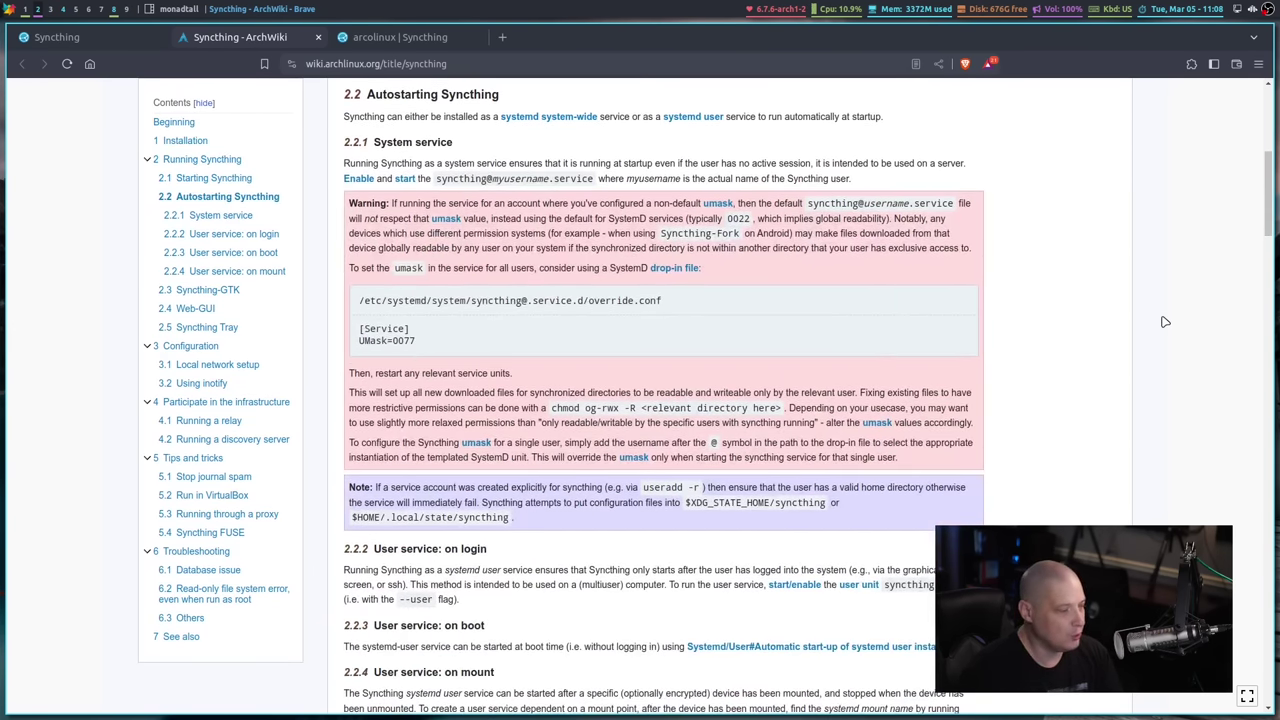
pyautogui.scroll(-4, 1164, 321)
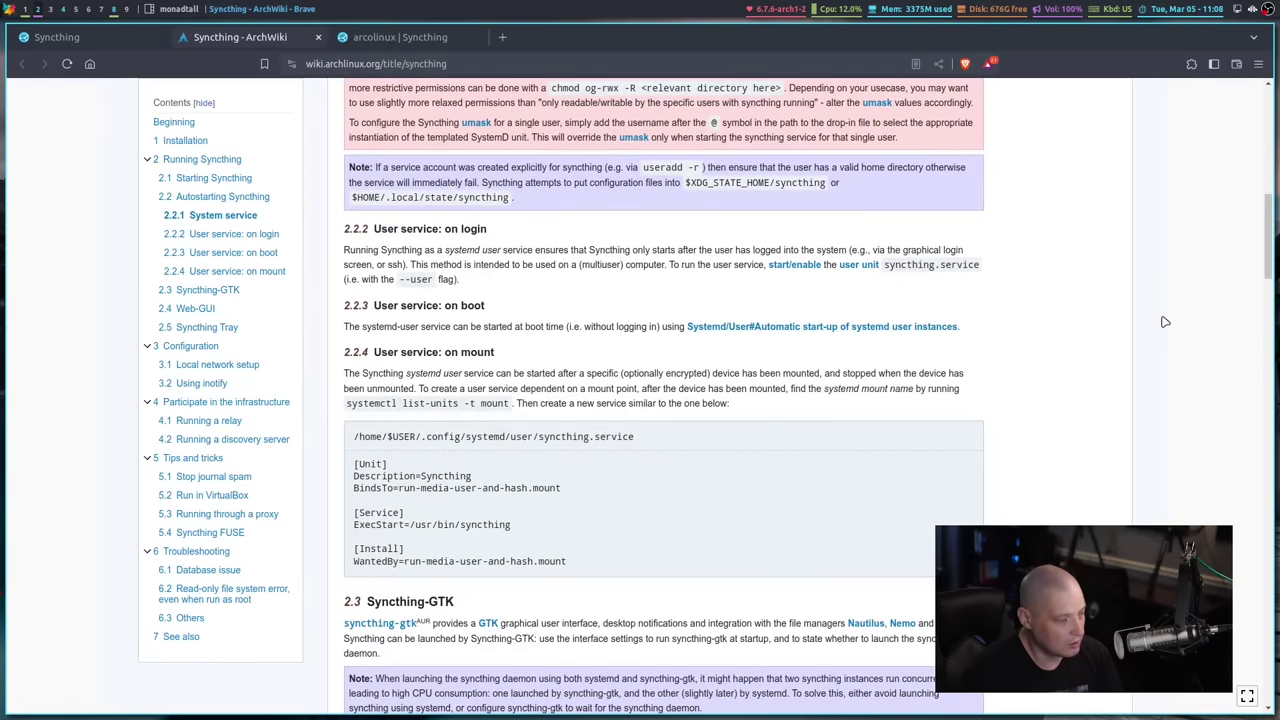
pyautogui.scroll(-8, 1164, 321)
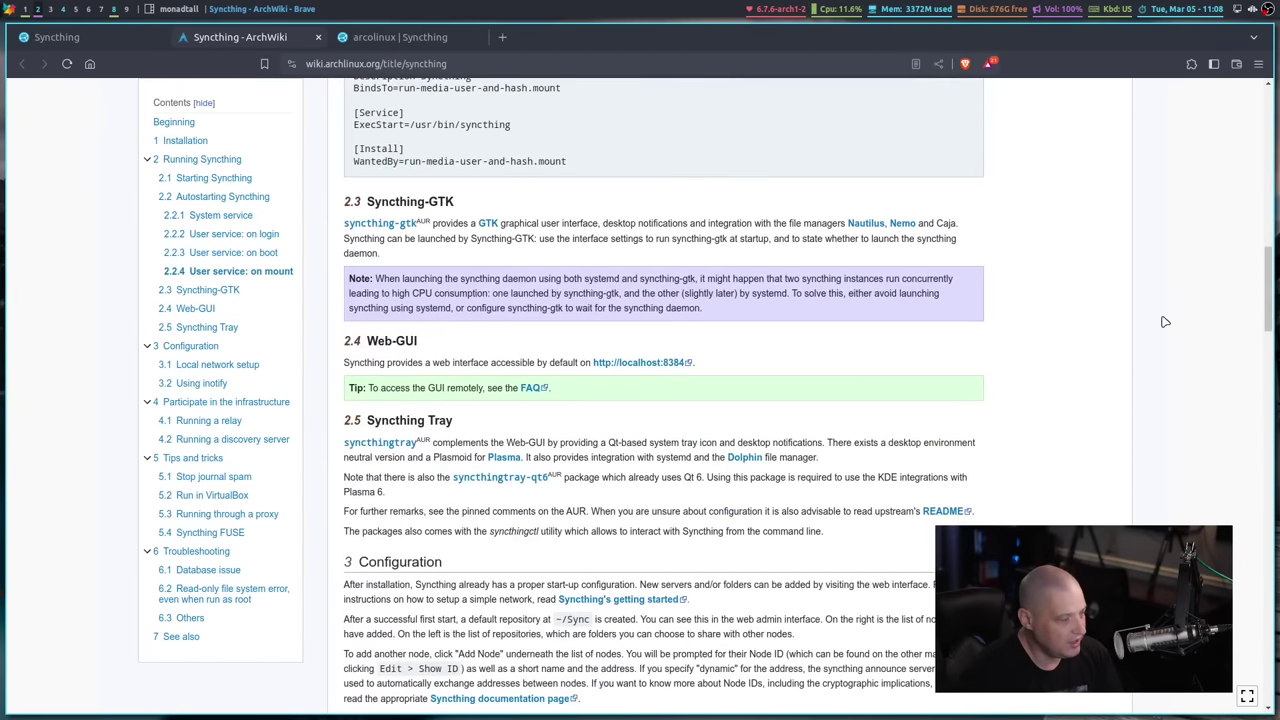
pyautogui.scroll(-5, 1164, 321)
pyautogui.scroll(2, 1164, 321)
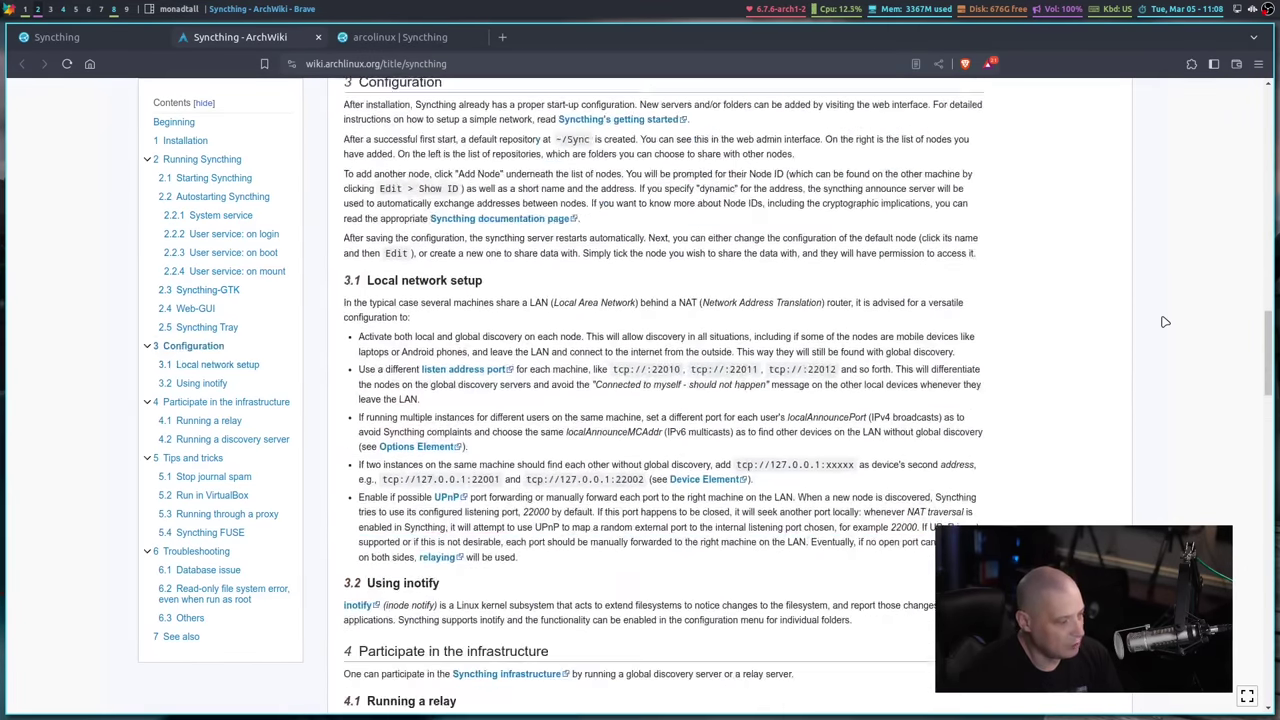
pyautogui.scroll(-4, 1164, 321)
pyautogui.scroll(20, 1164, 321)
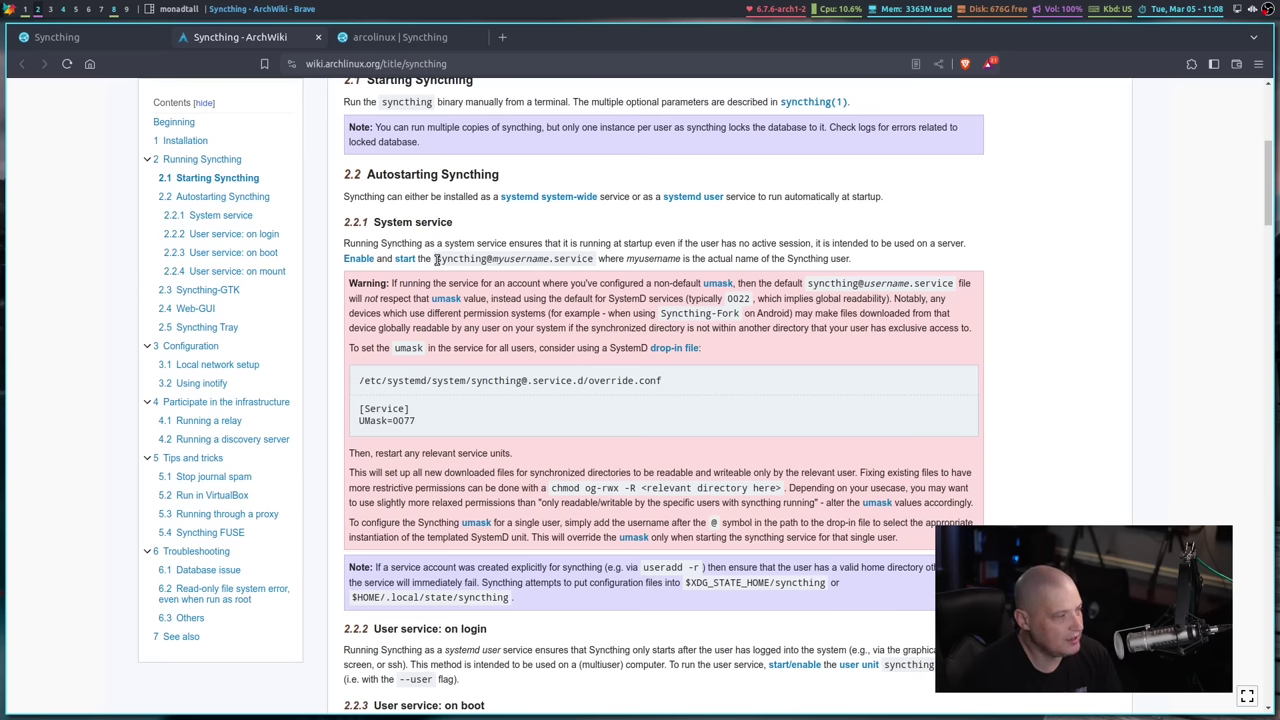
pyautogui.moveTo(435, 259); pyautogui.dragTo(593, 259)
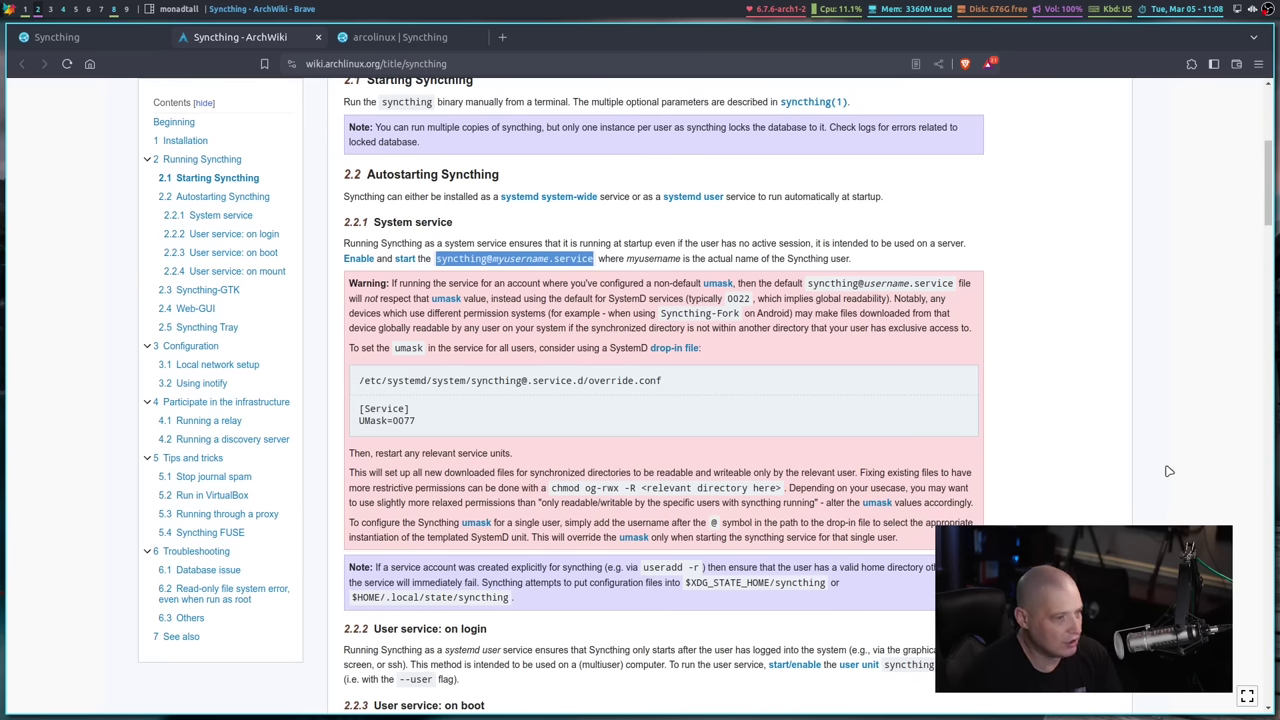
# Open a terminal beside the browser, enlarge its font and clear the screen
pyautogui.press('super+Return')
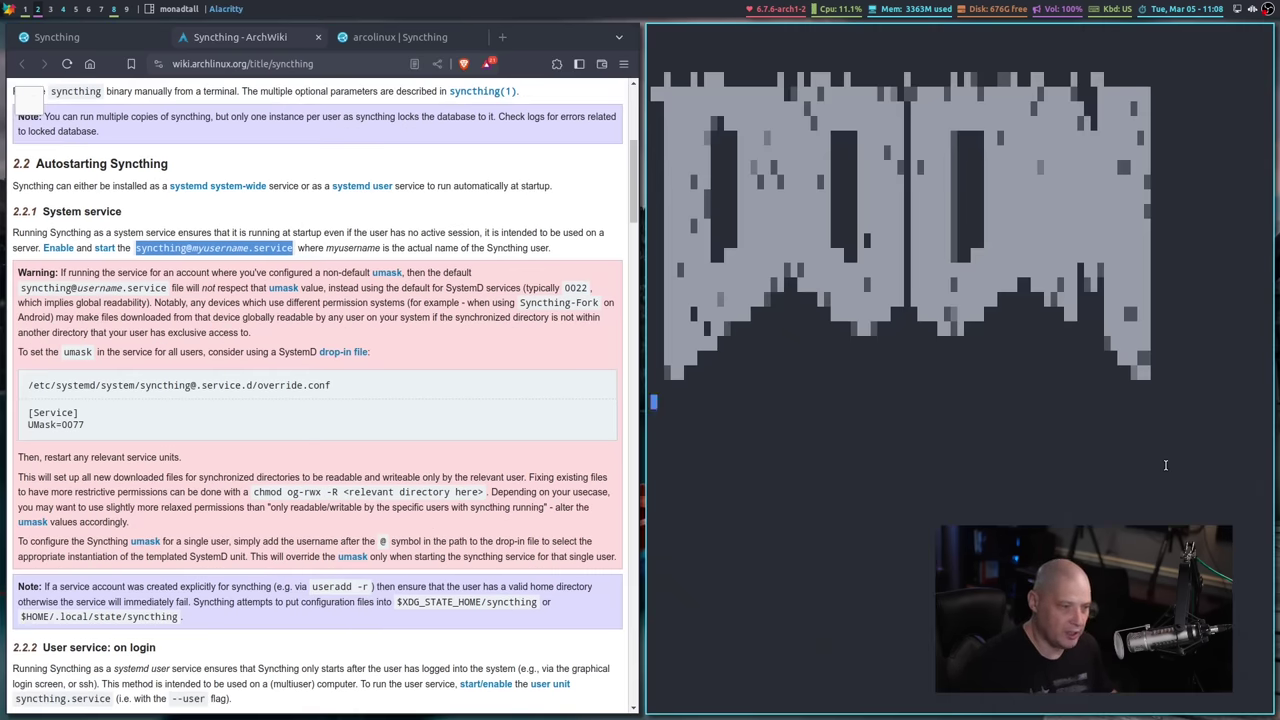
pyautogui.hotkey('ctrl', '=')
pyautogui.hotkey('ctrl', '=')
pyautogui.hotkey('ctrl', '=')
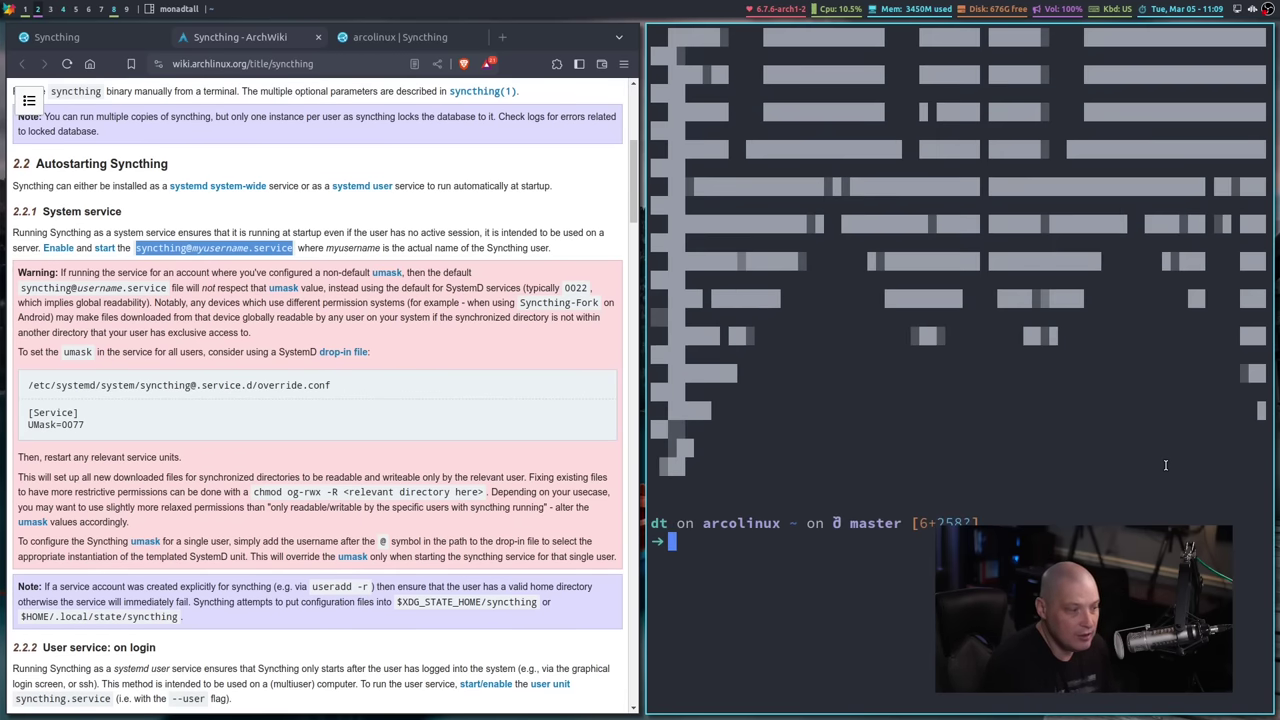
pyautogui.write('clear')
pyautogui.press('Return')
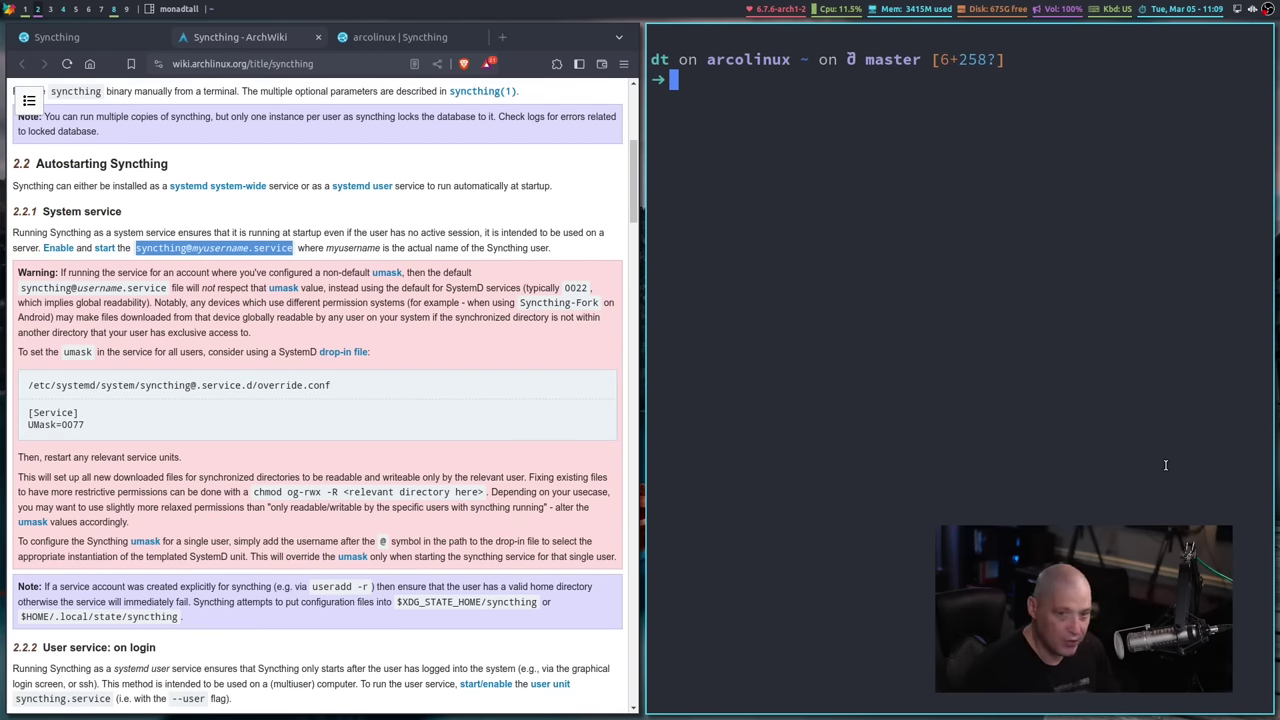
# Enable and start the user's syncthing@ service with systemctl enable --now, then close the terminal
pyautogui.write('sudo systemc')
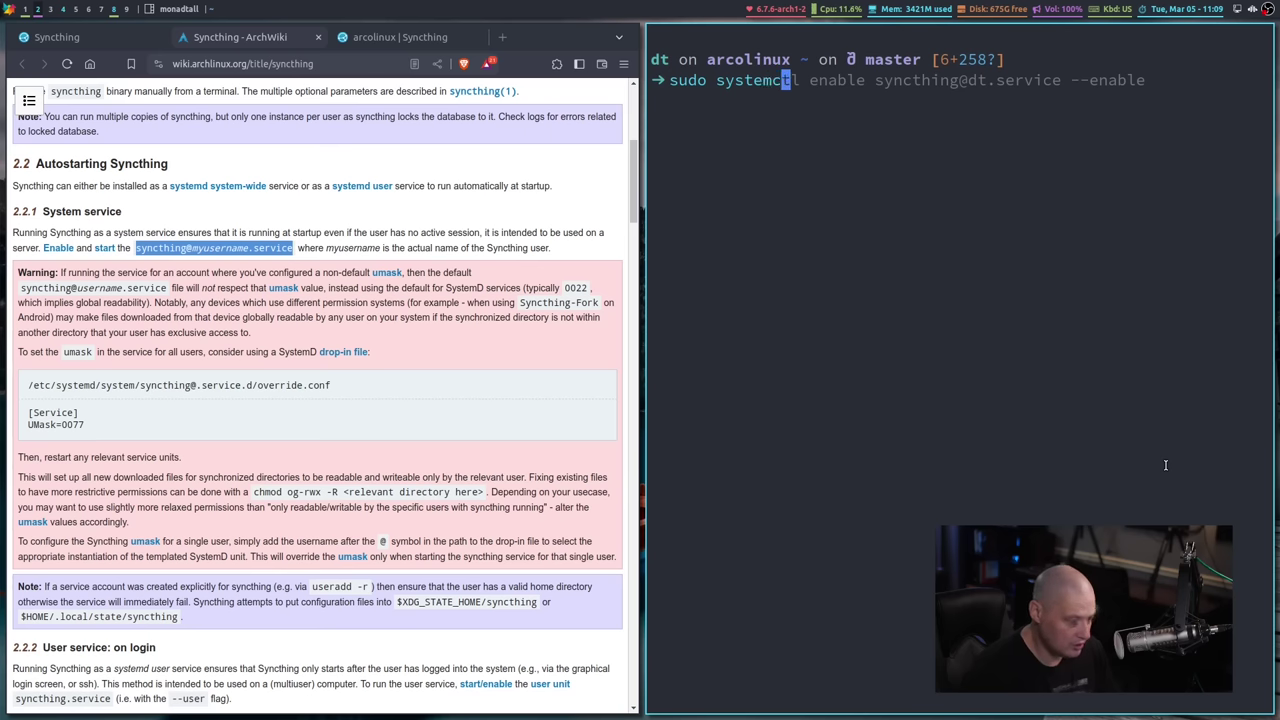
pyautogui.write('tl enable syncthing@dt')
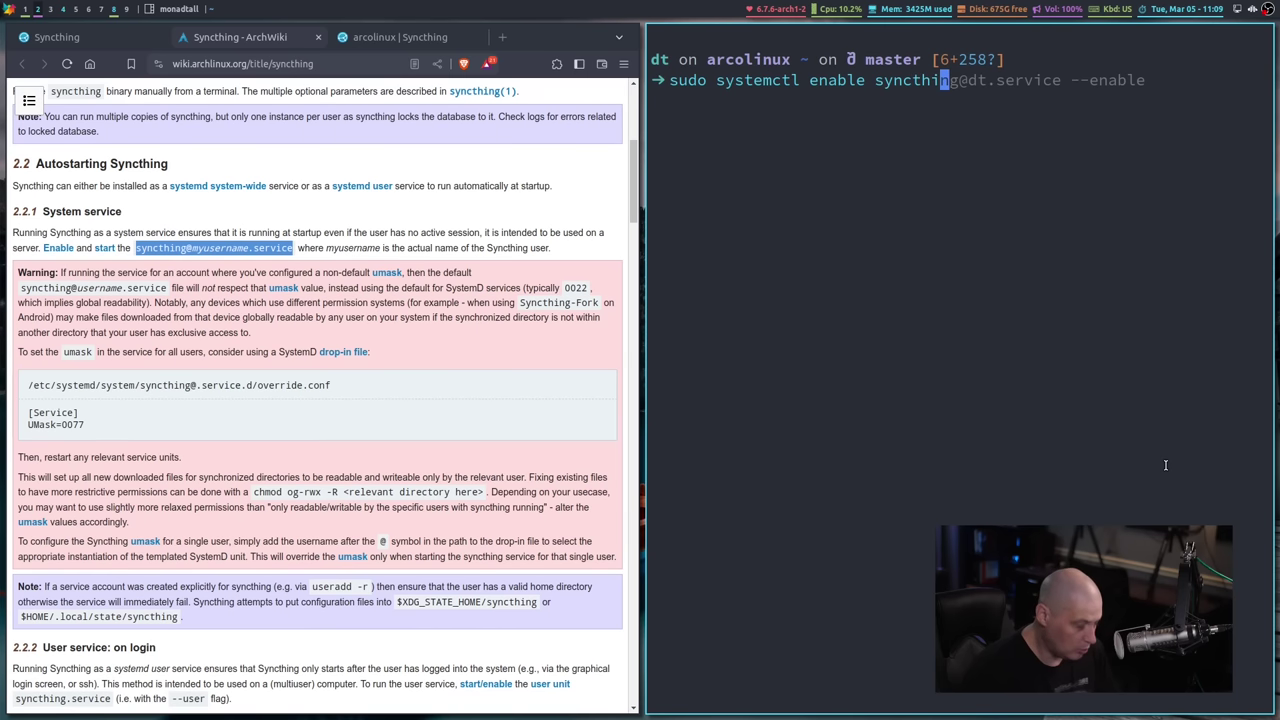
pyautogui.write('.')
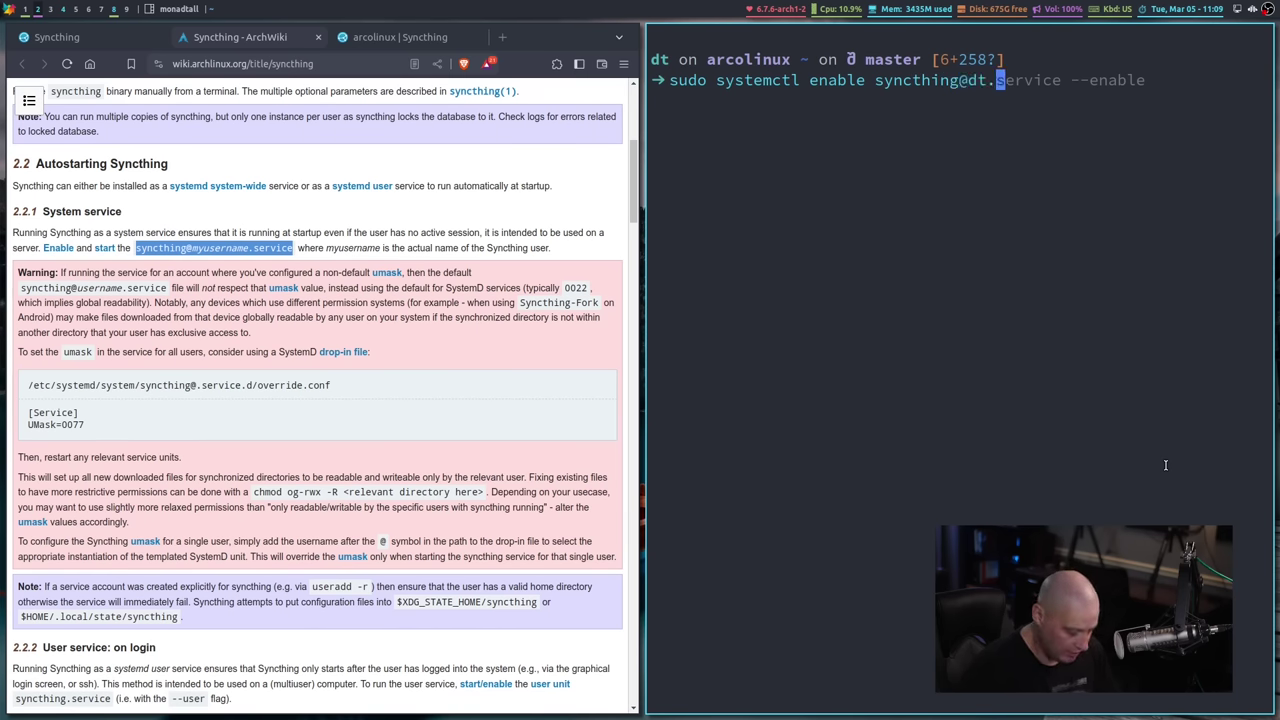
pyautogui.write('service ')
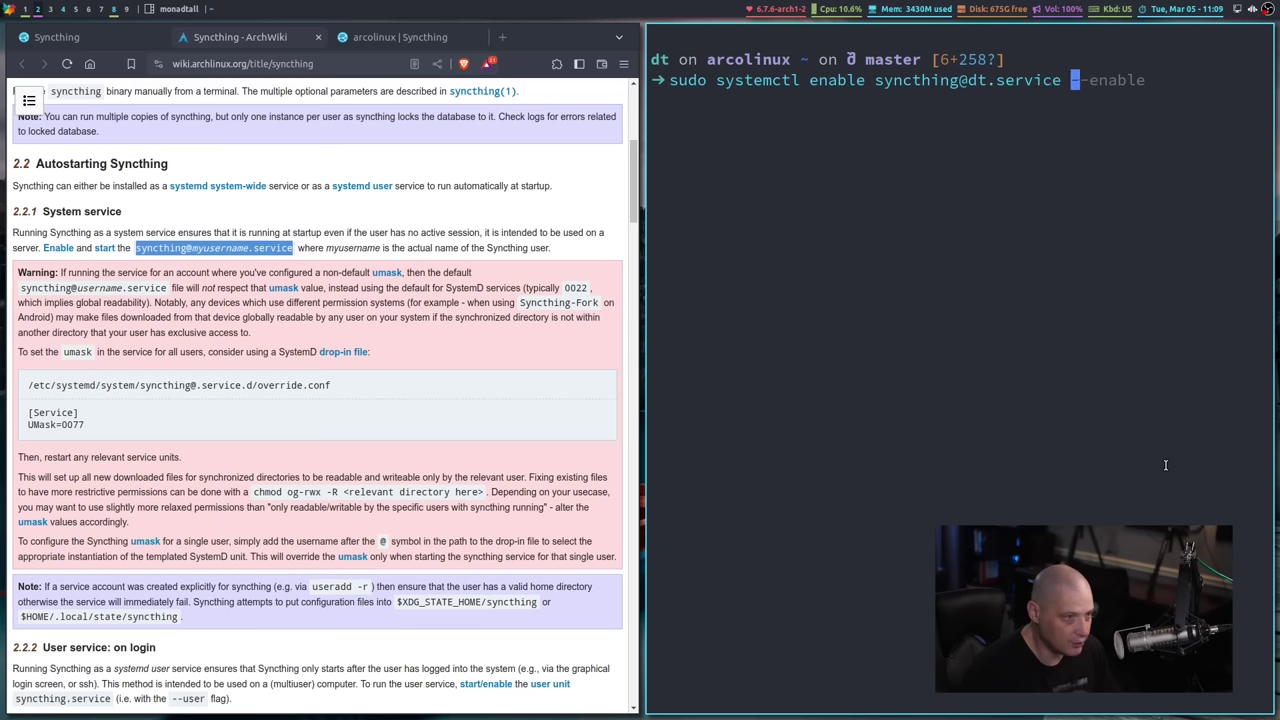
pyautogui.write('--now')
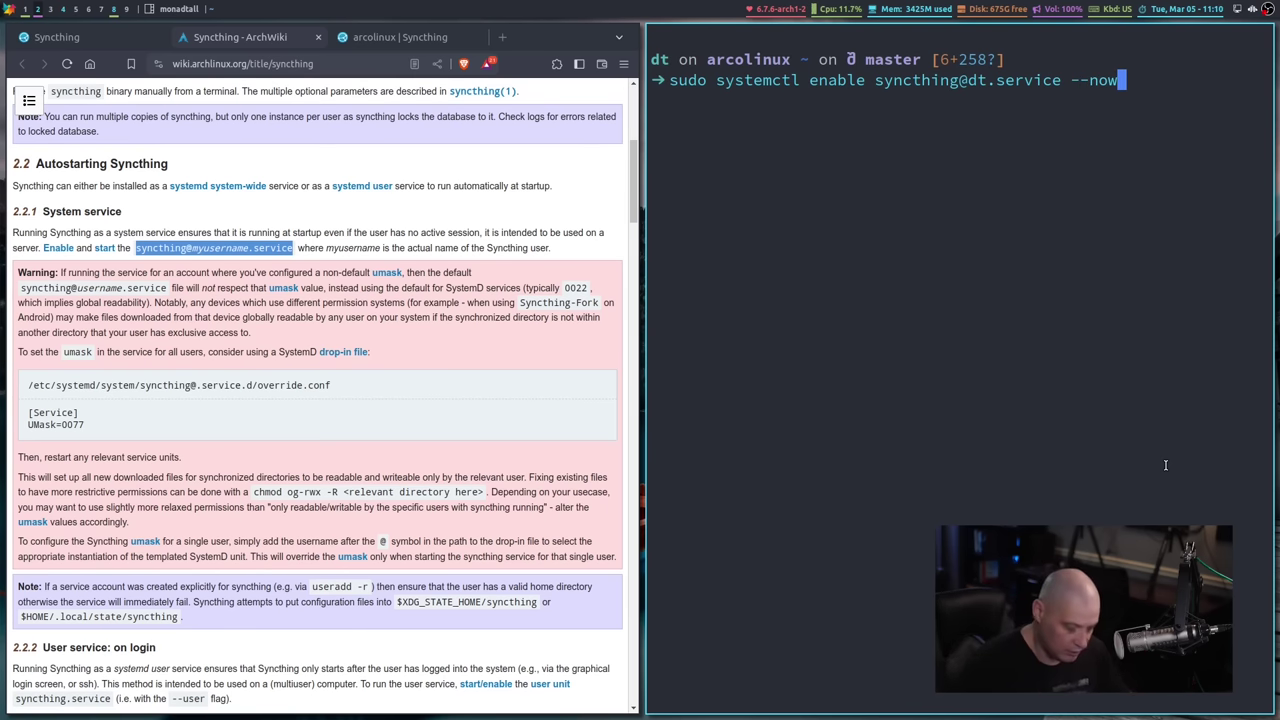
pyautogui.press('Return')
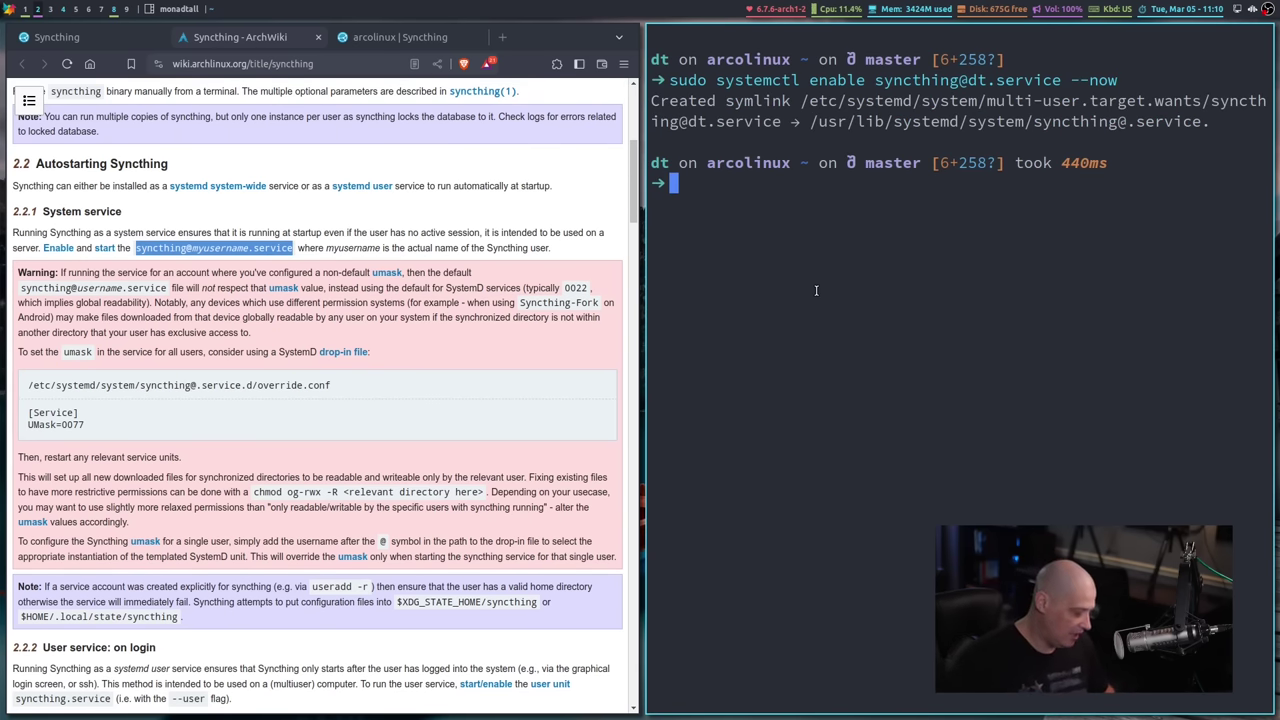
pyautogui.press('super+shift+c')
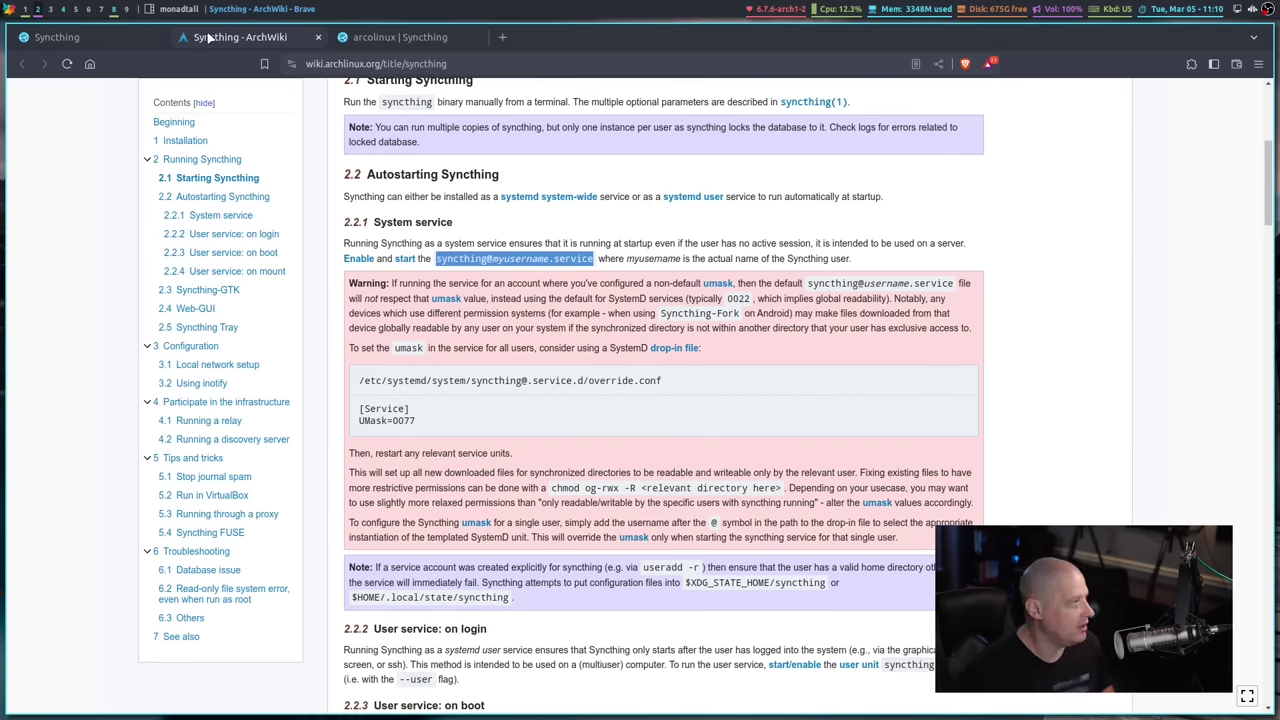
# Switch back to the arcolinux | Syncthing tab in Brave
pyautogui.click(343, 39)
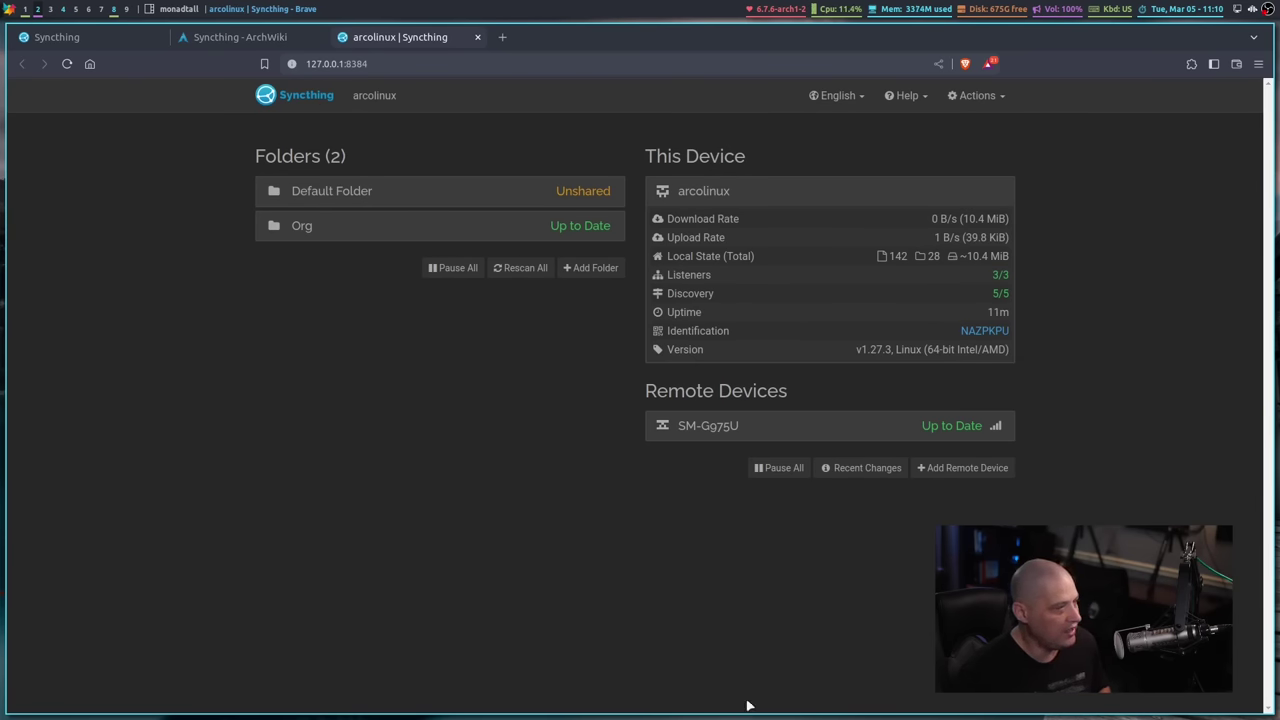